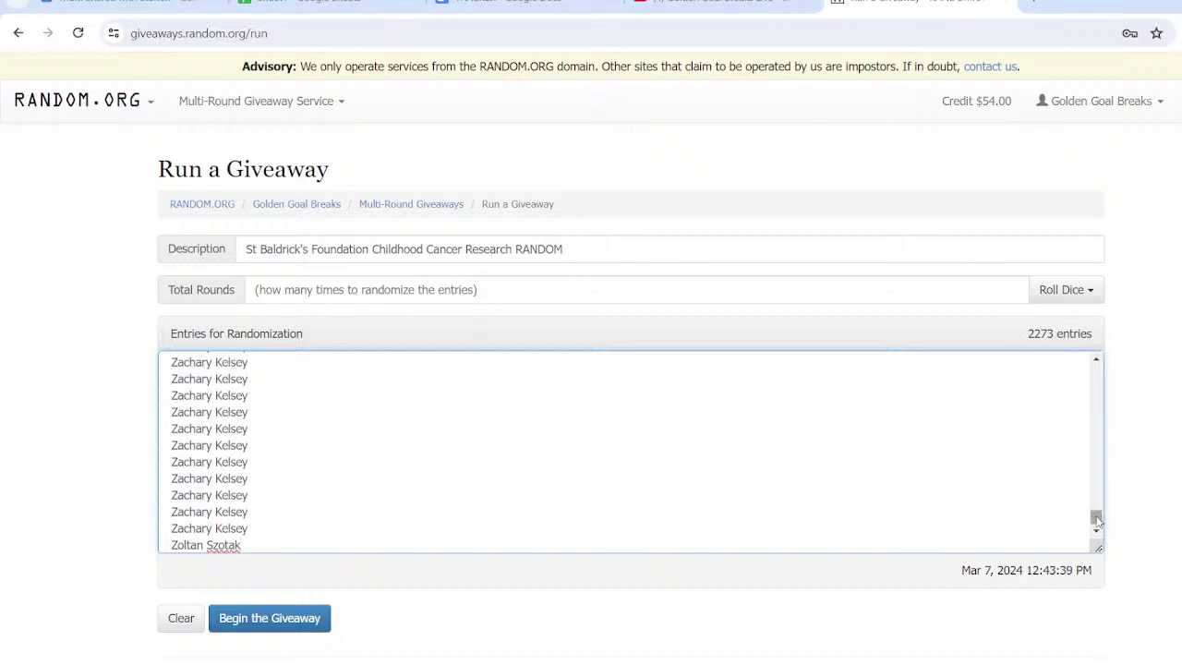
Step: Review the participant names in the giveaway's randomization entries, working backwards from the end of the list to the names starting with D
drag(1096, 517, 1098, 524)
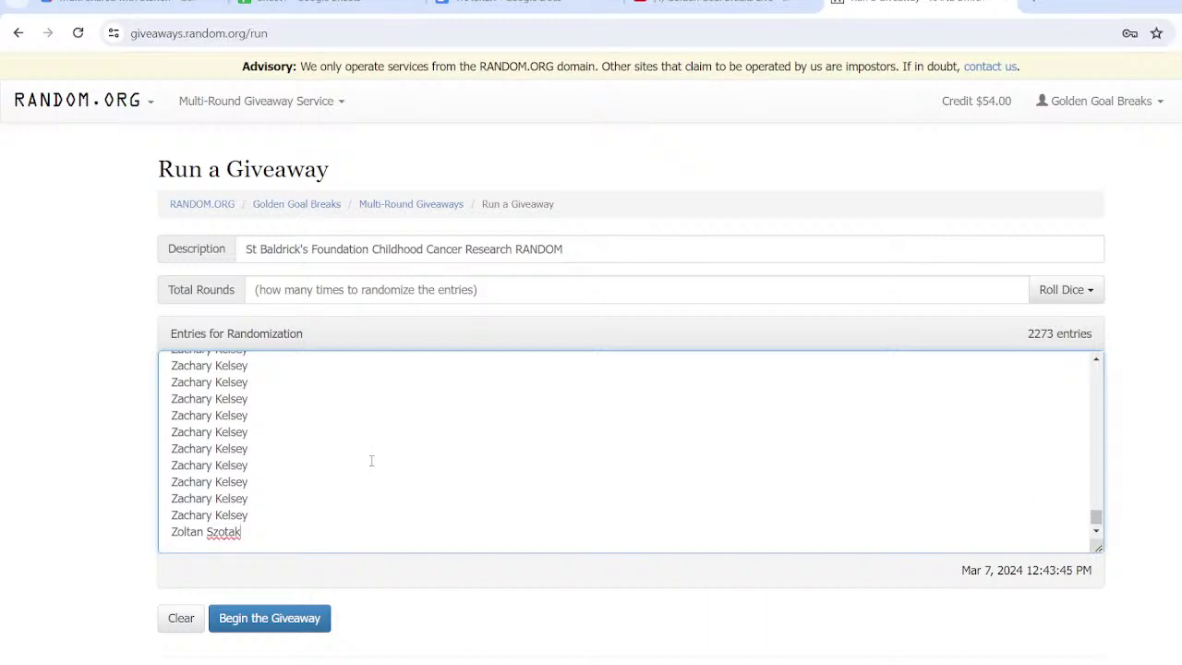
scroll(371, 460, up, 5)
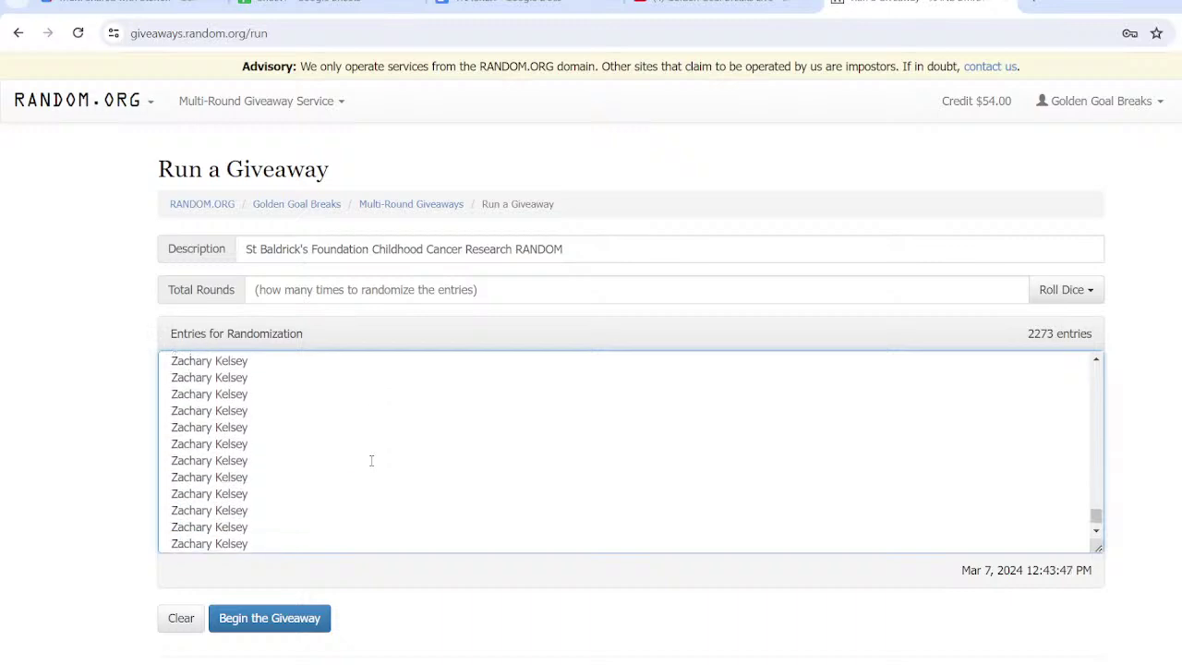
scroll(371, 459, up, 4)
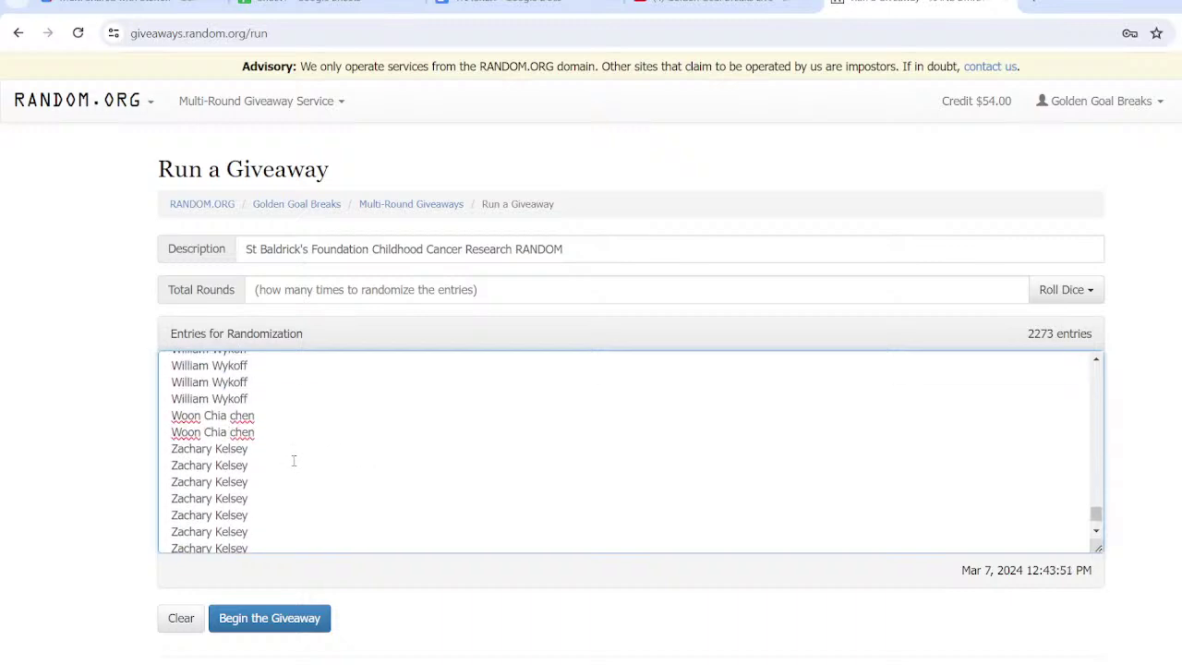
scroll(293, 461, down, 1)
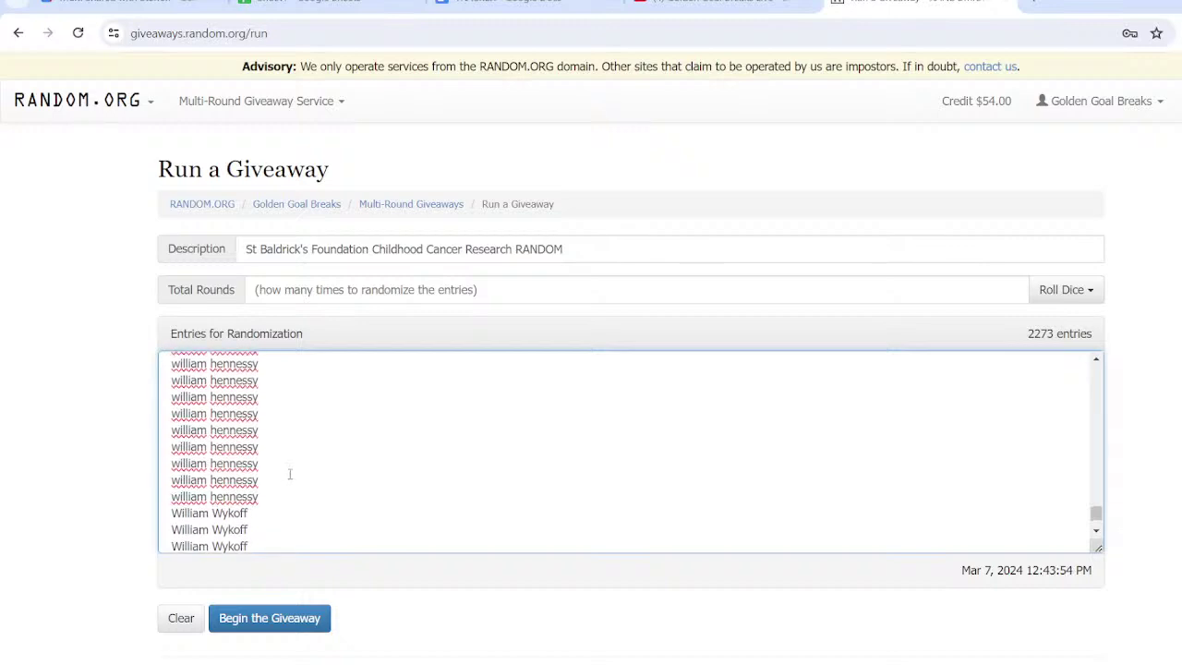
scroll(289, 473, up, 10)
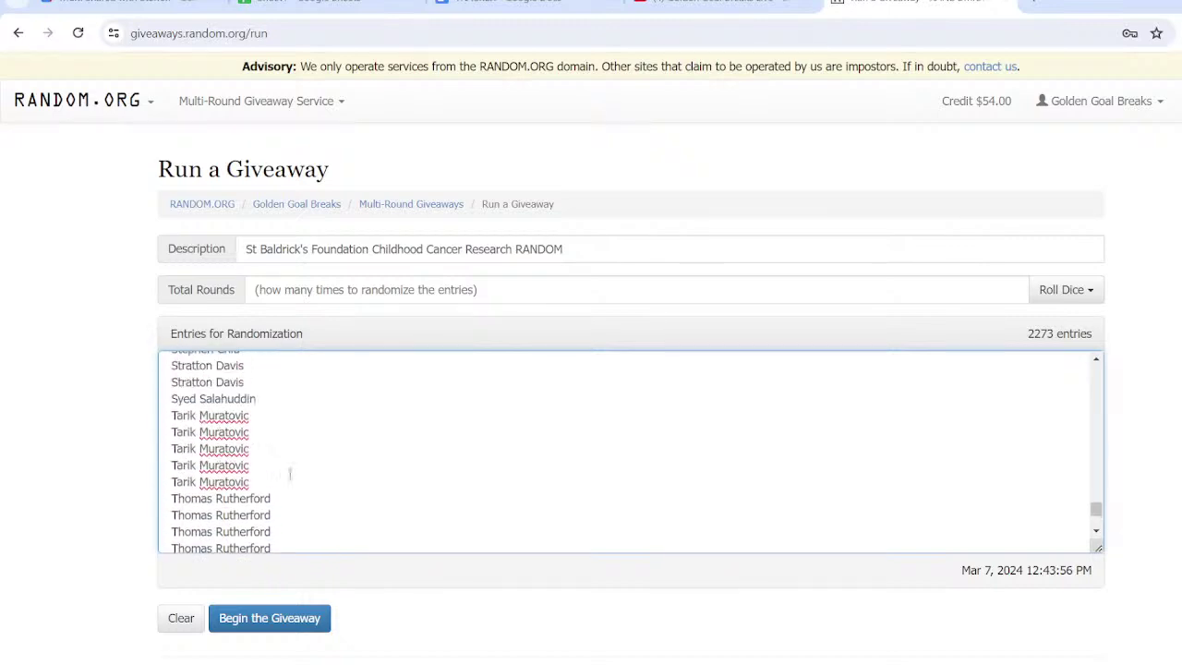
scroll(289, 474, up, 9)
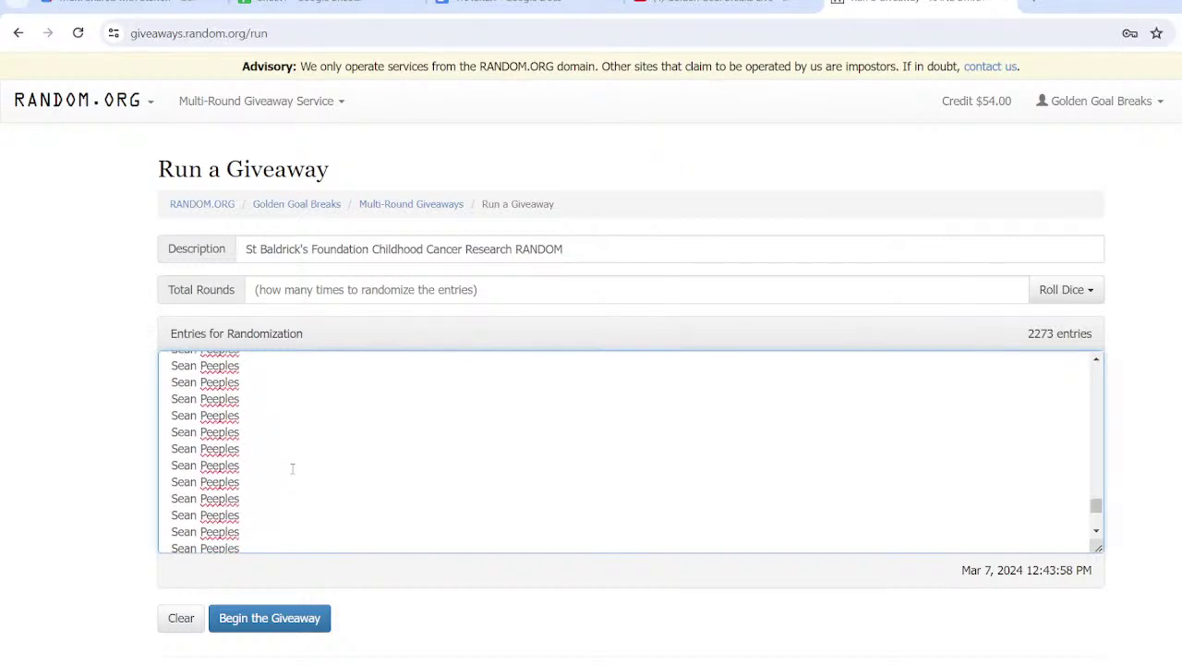
scroll(292, 469, up, 5)
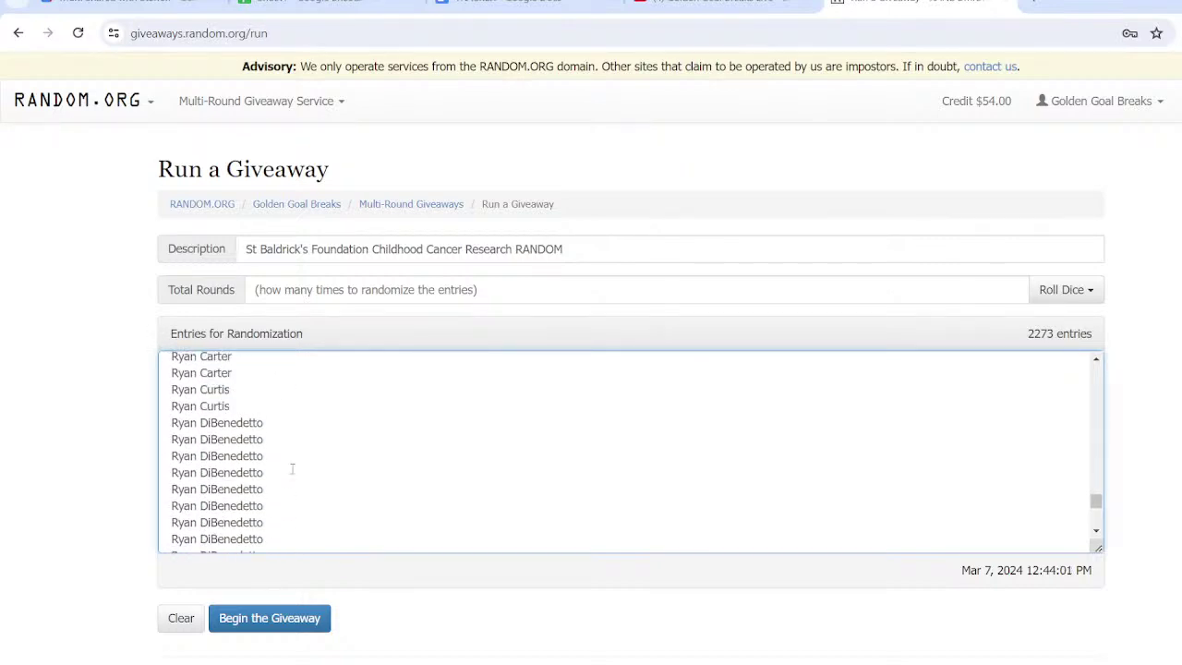
scroll(292, 469, up, 1)
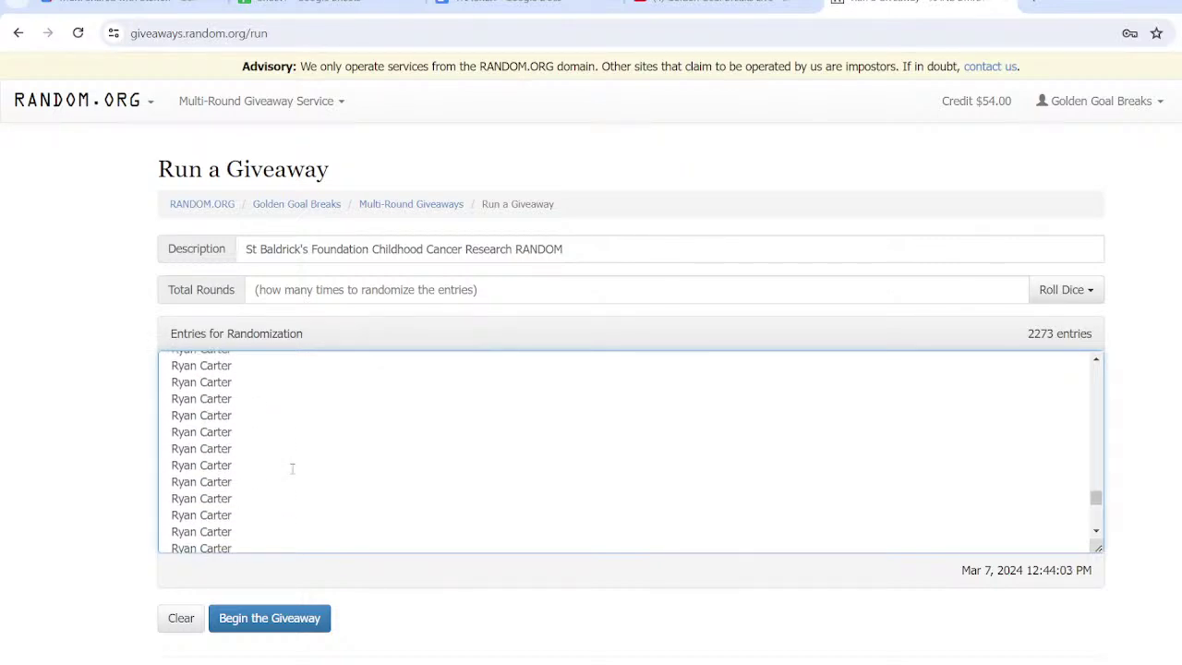
scroll(291, 469, up, 10)
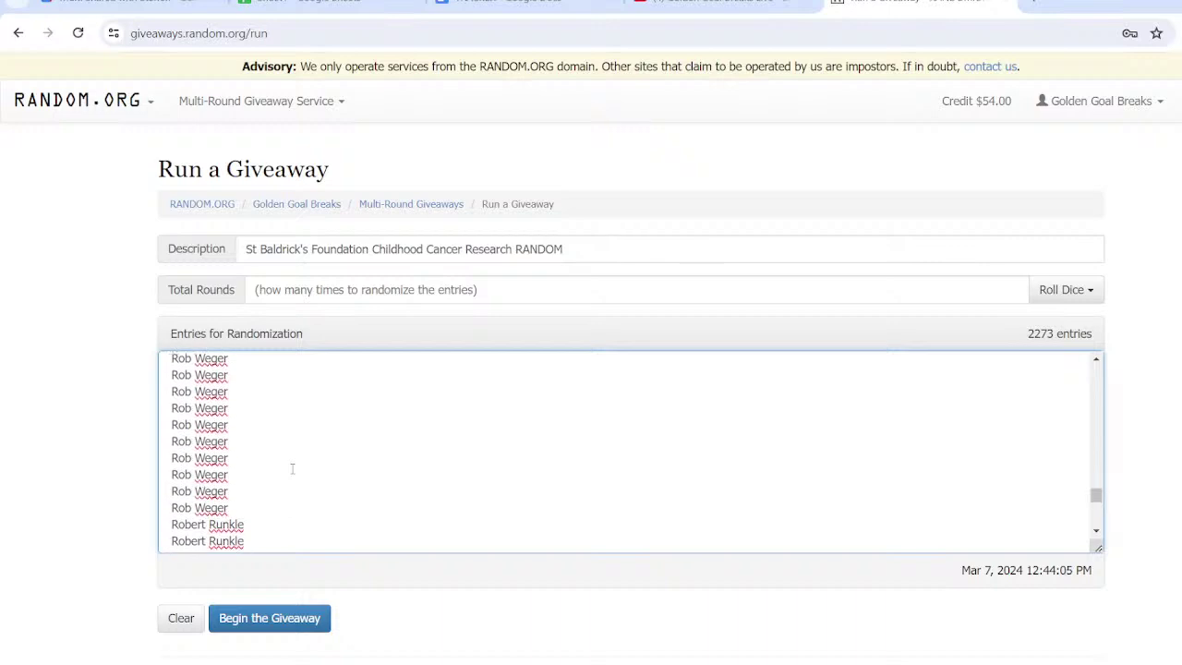
scroll(291, 469, up, 1)
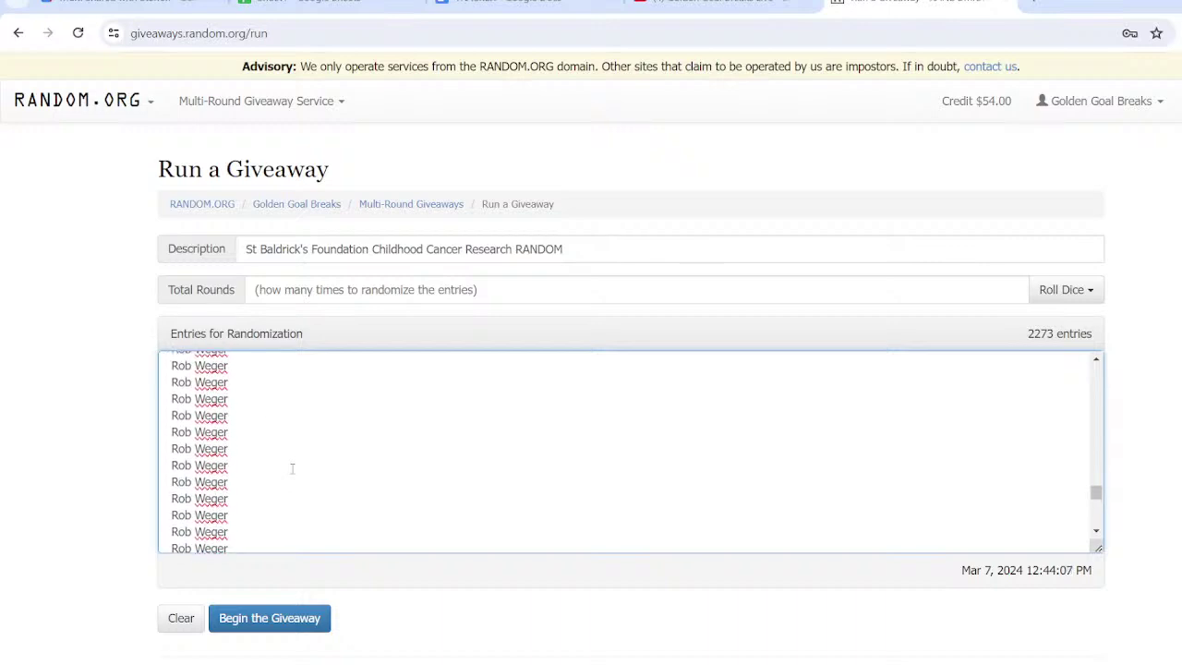
scroll(292, 469, down, 1)
scroll(292, 469, up, 3)
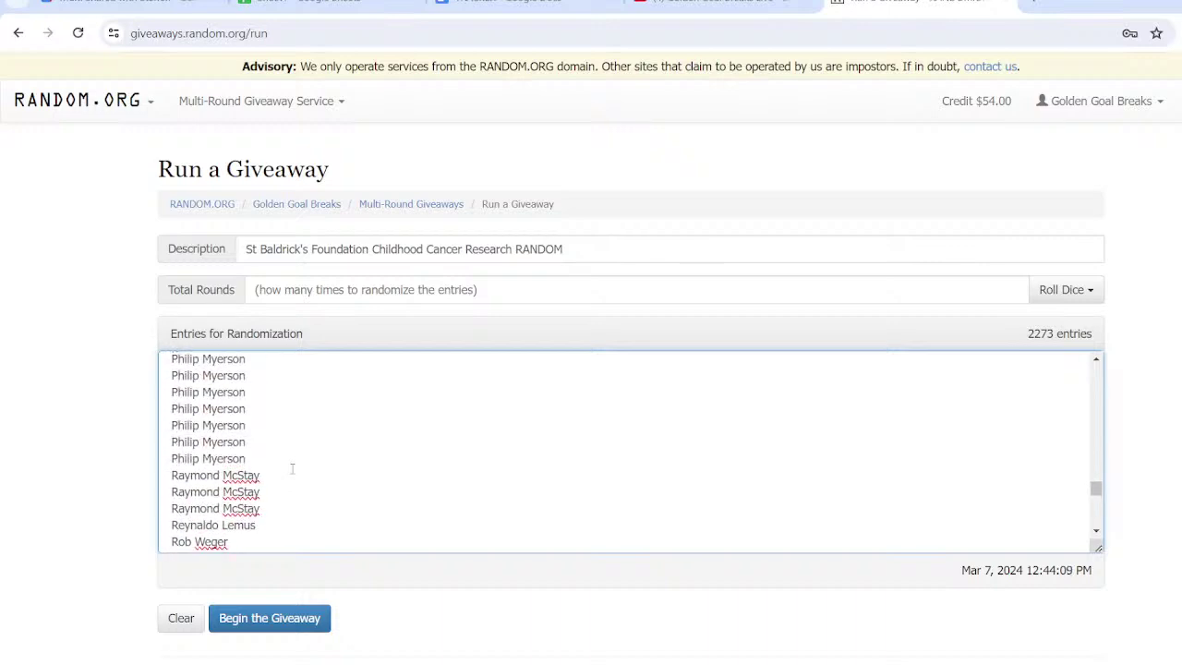
scroll(292, 469, down, 2)
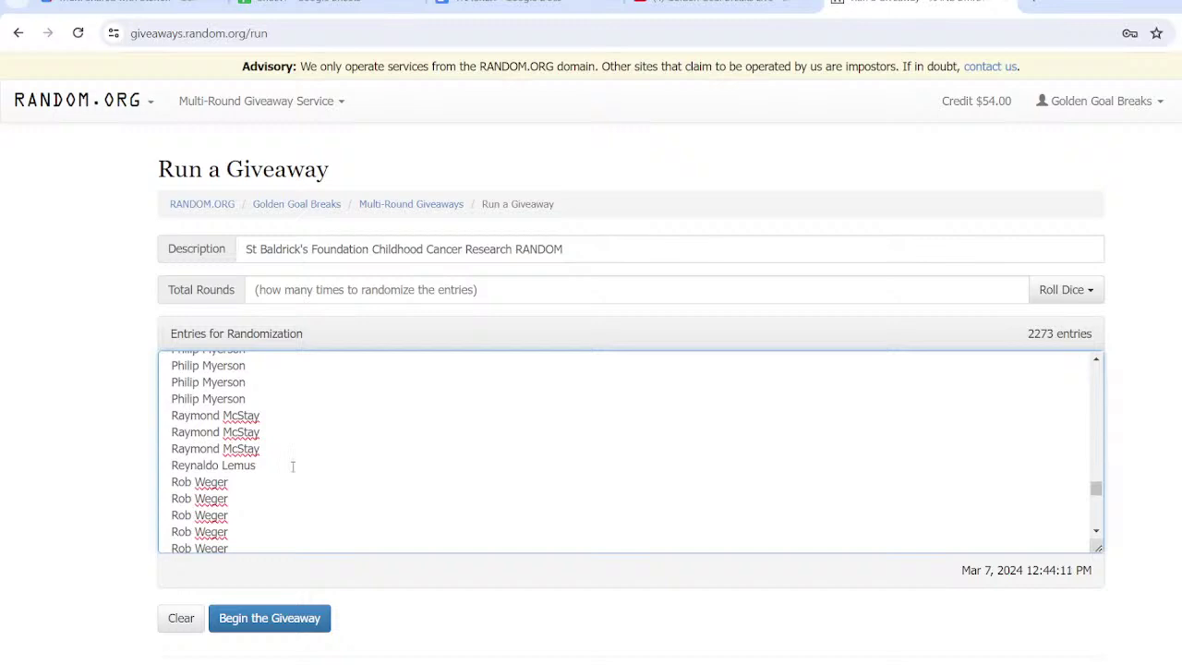
scroll(293, 466, up, 1)
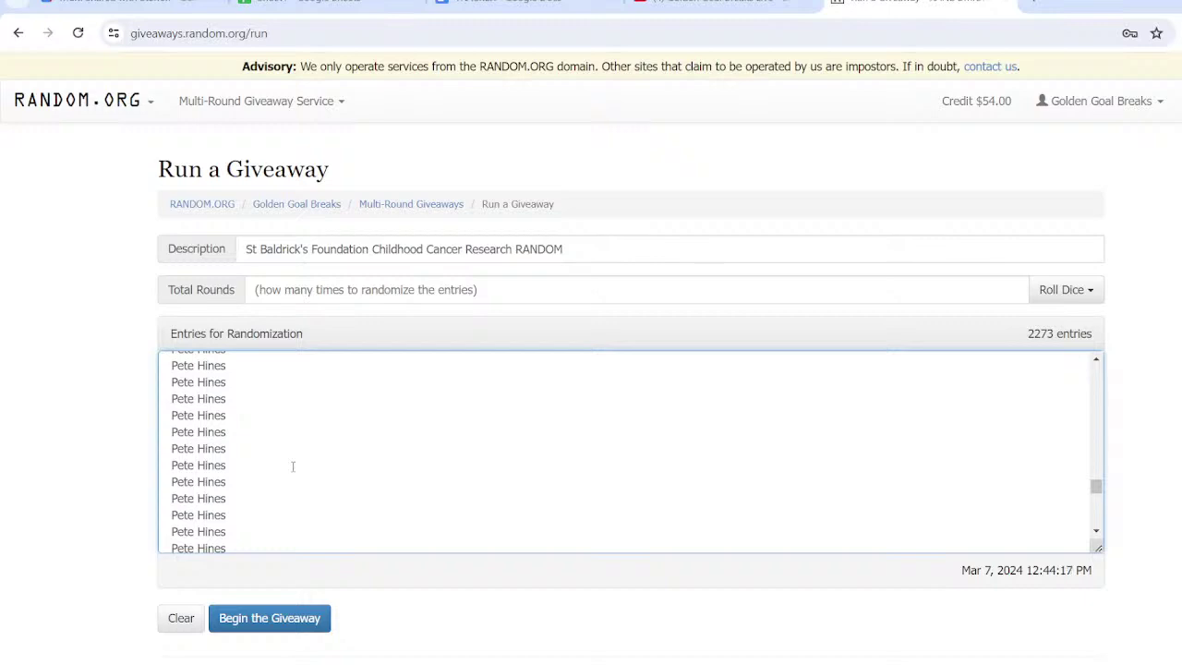
scroll(293, 467, up, 1)
scroll(292, 466, down, 1)
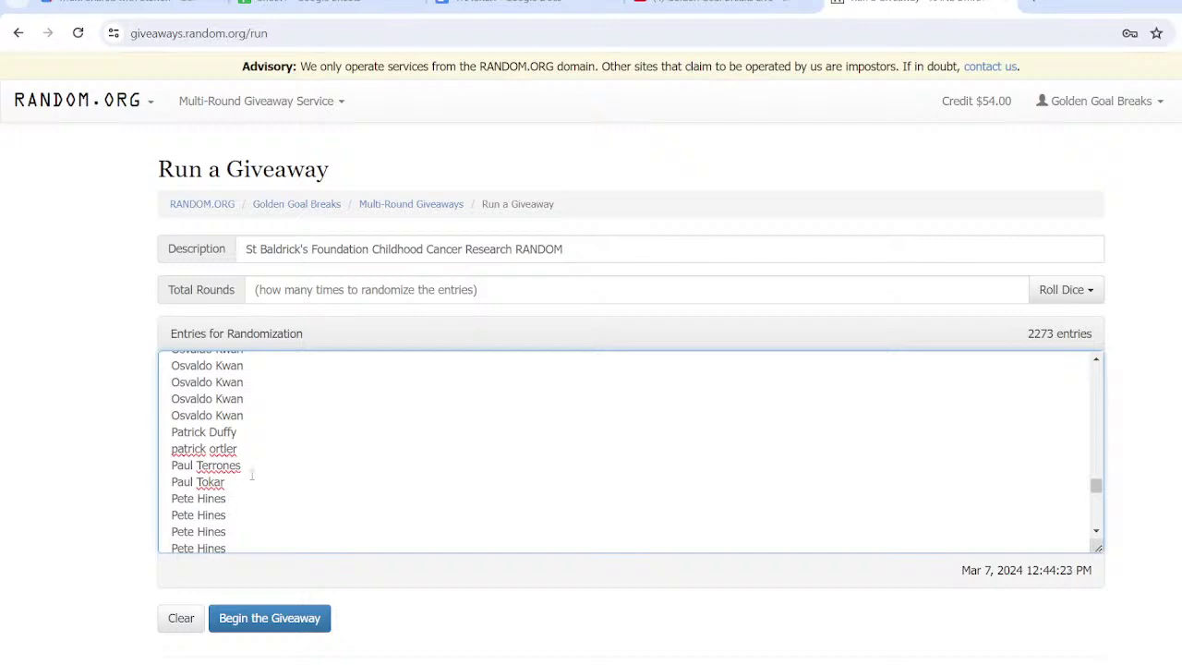
scroll(368, 455, up, 1)
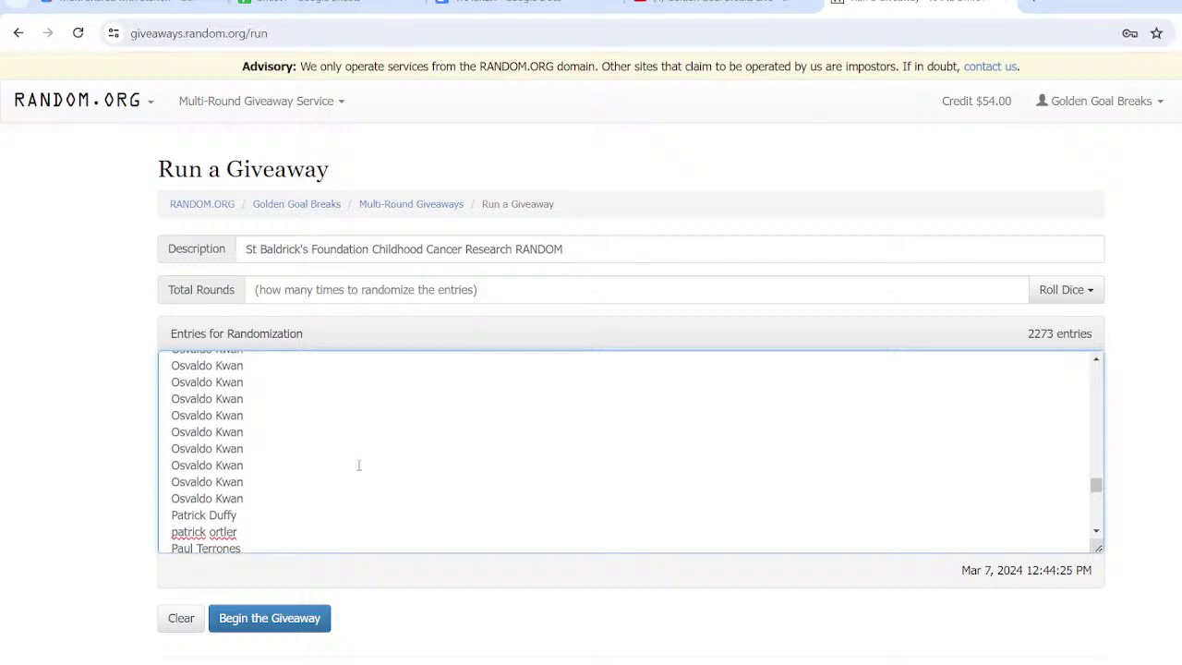
scroll(358, 466, up, 2)
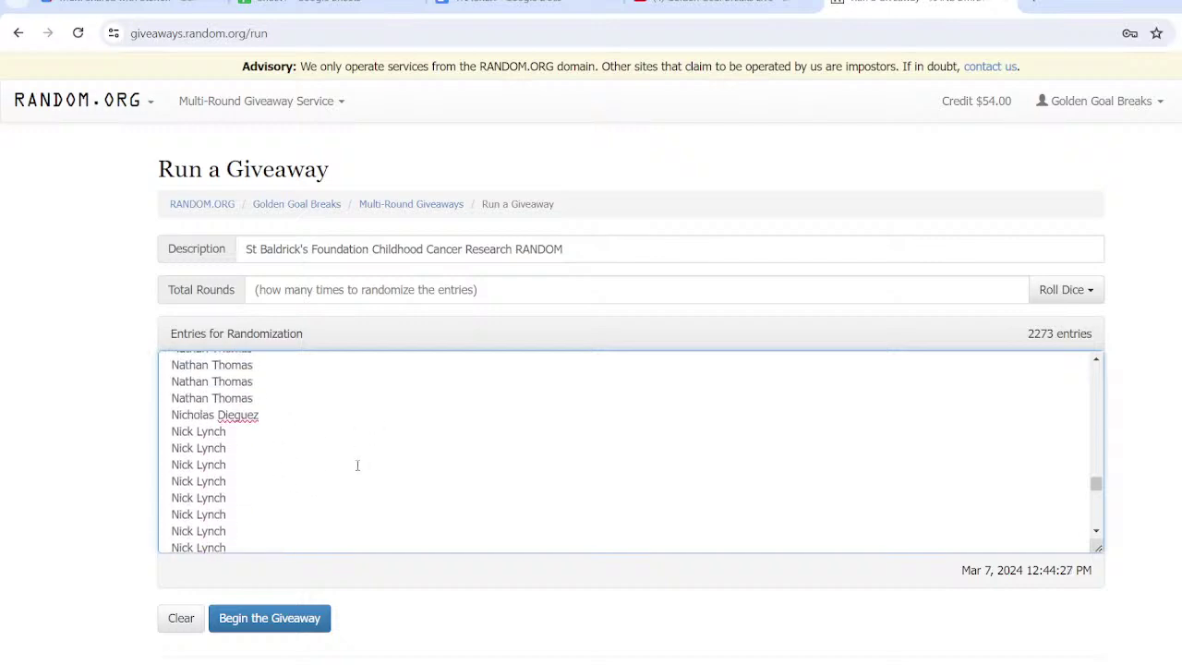
scroll(357, 464, up, 2)
scroll(356, 463, up, 2)
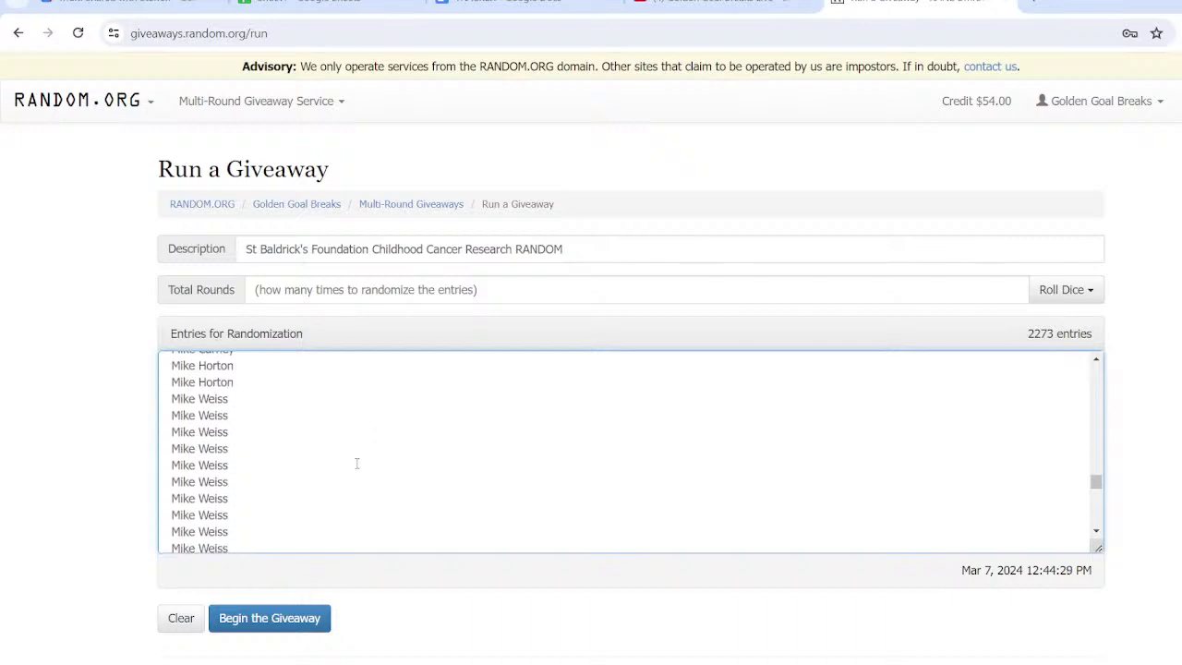
scroll(356, 463, up, 2)
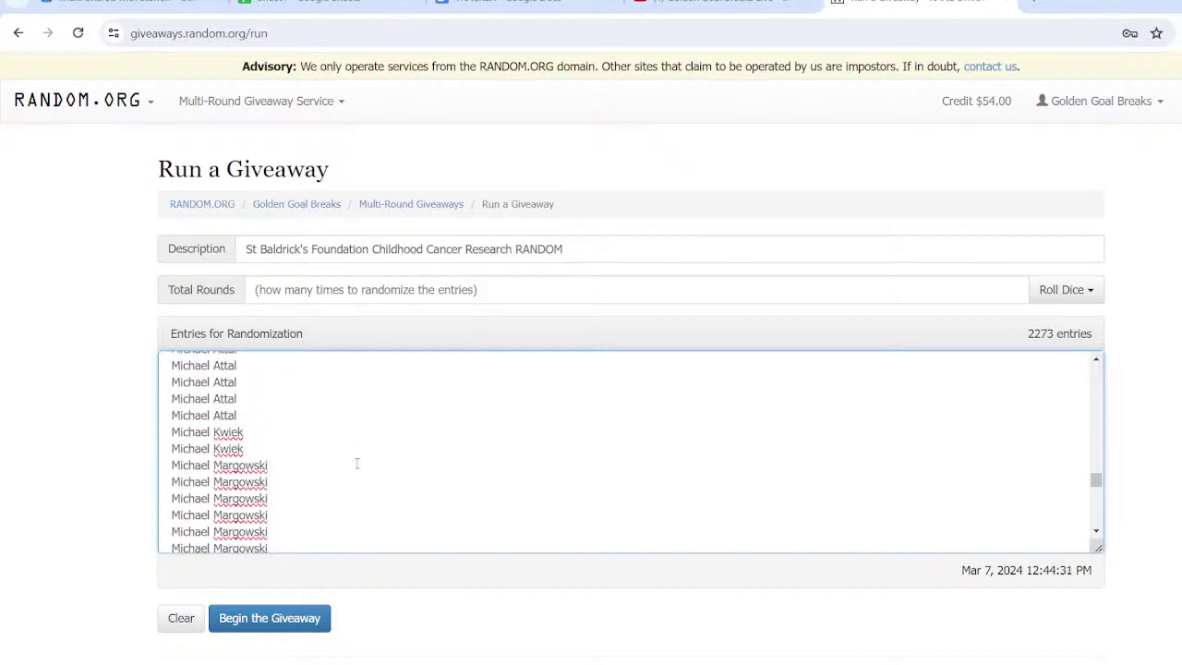
scroll(357, 464, down, 1)
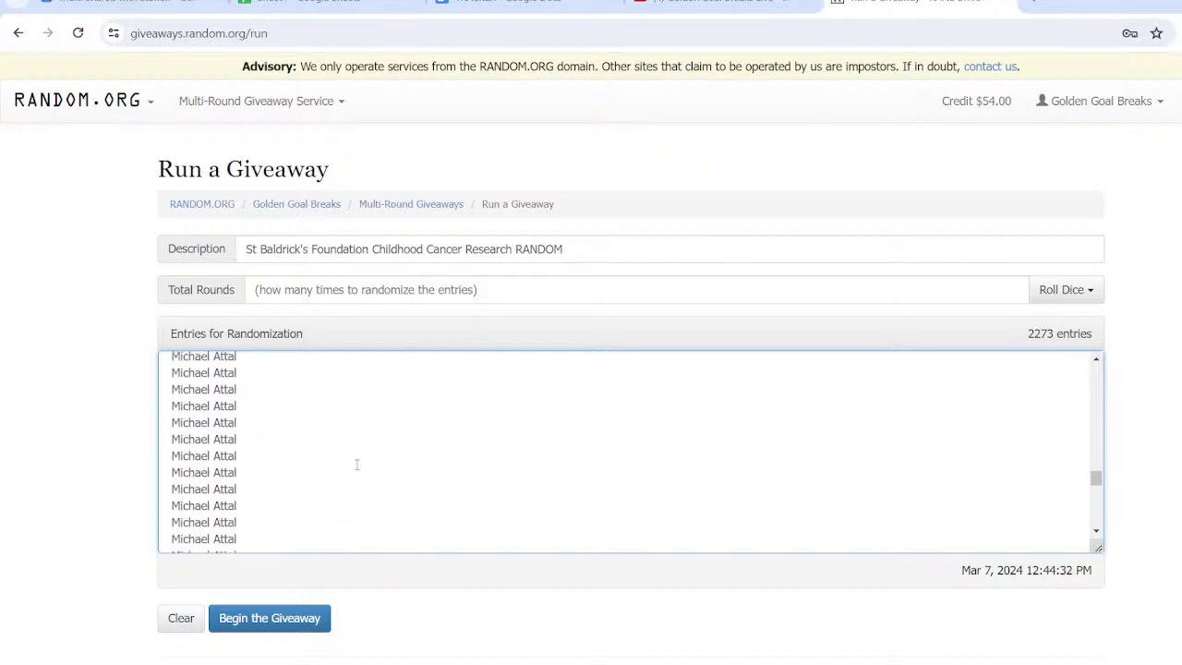
scroll(358, 464, down, 1)
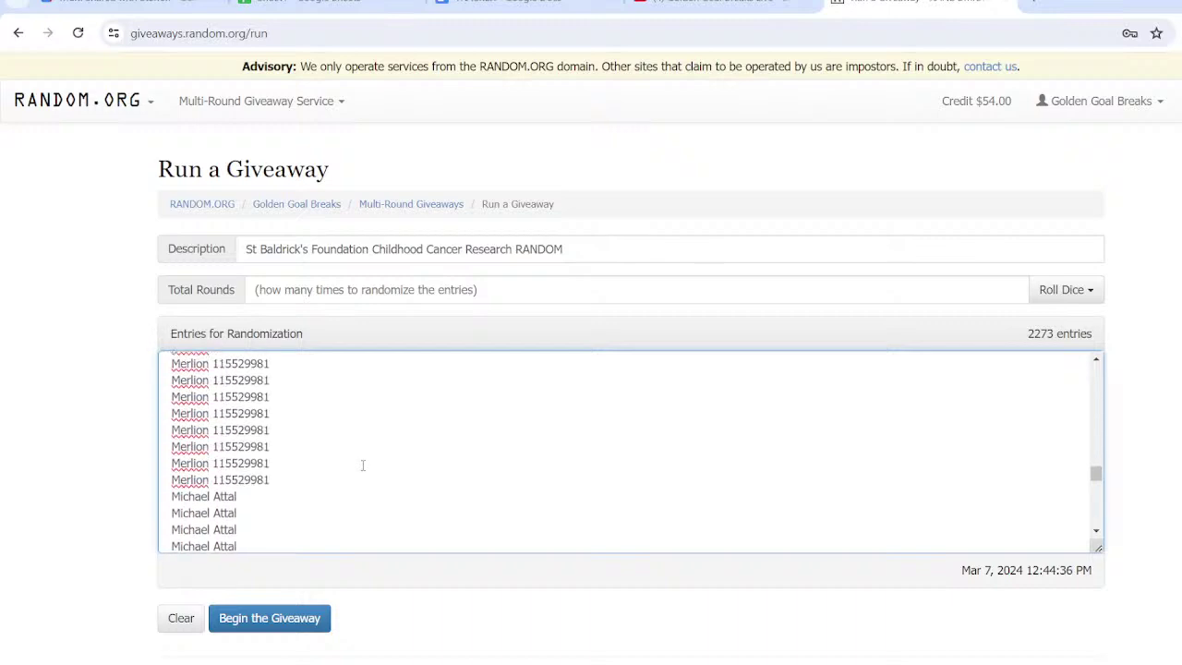
scroll(363, 465, up, 4)
scroll(362, 469, down, 3)
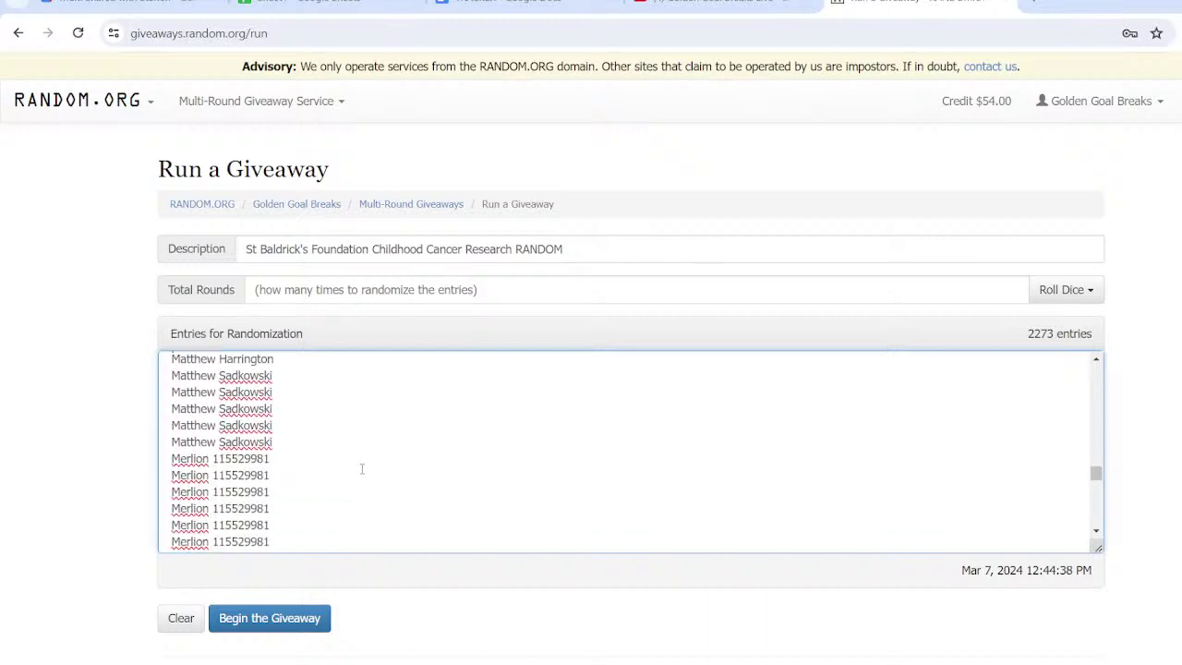
scroll(362, 469, down, 5)
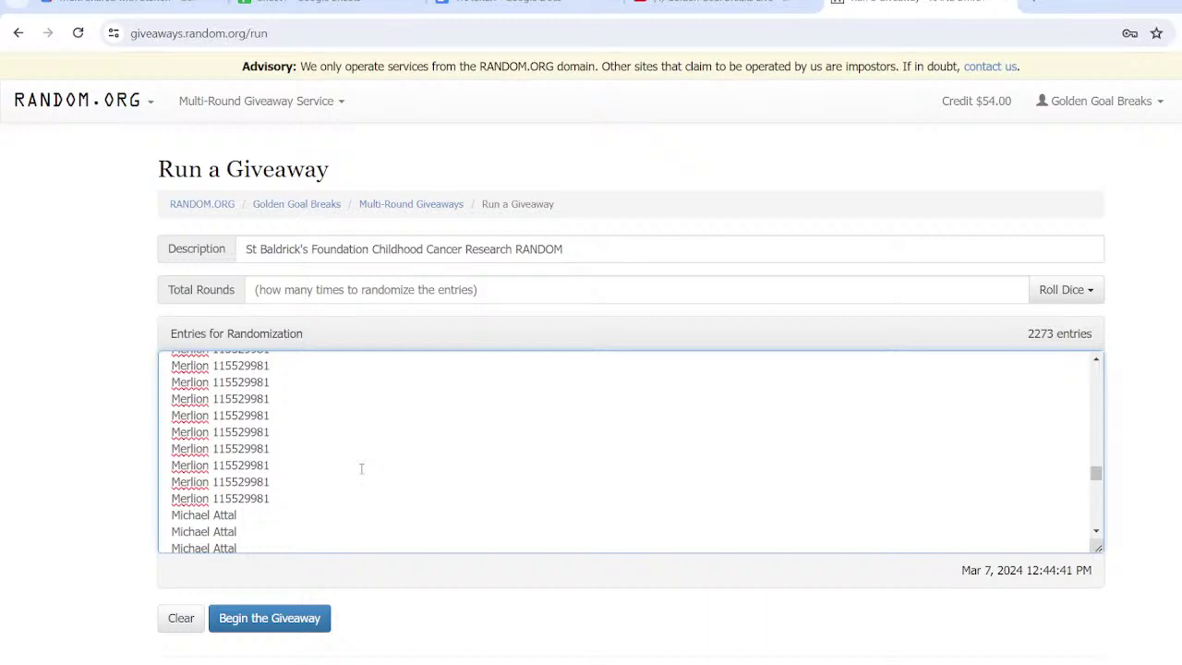
scroll(361, 469, up, 2)
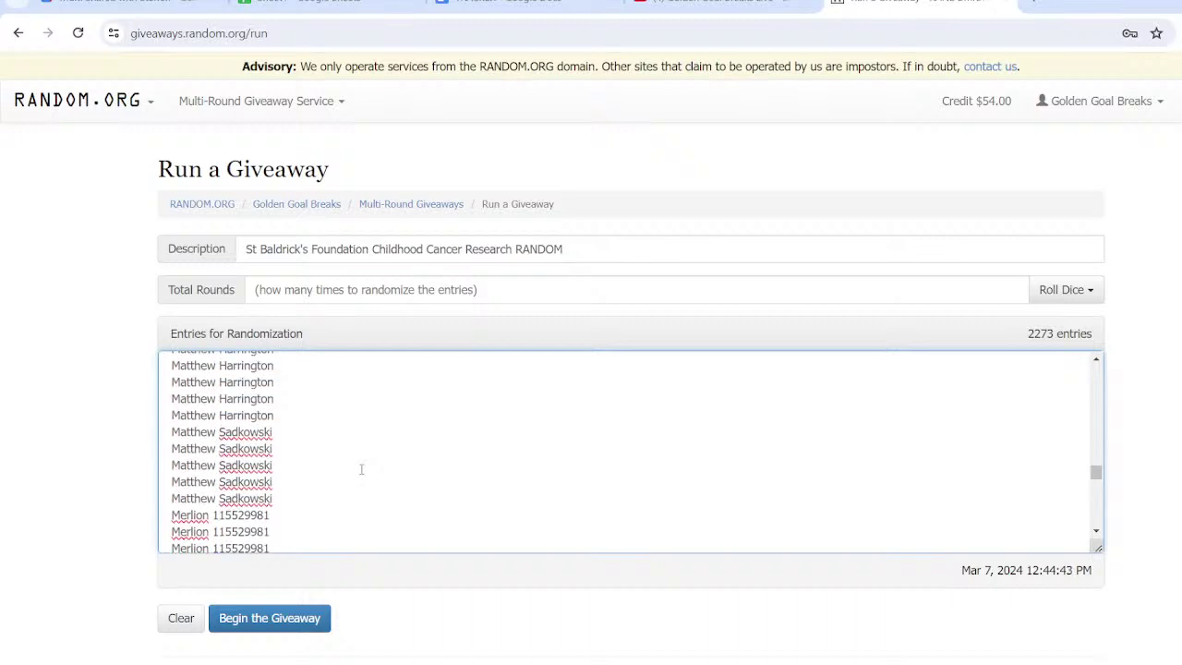
scroll(361, 469, up, 6)
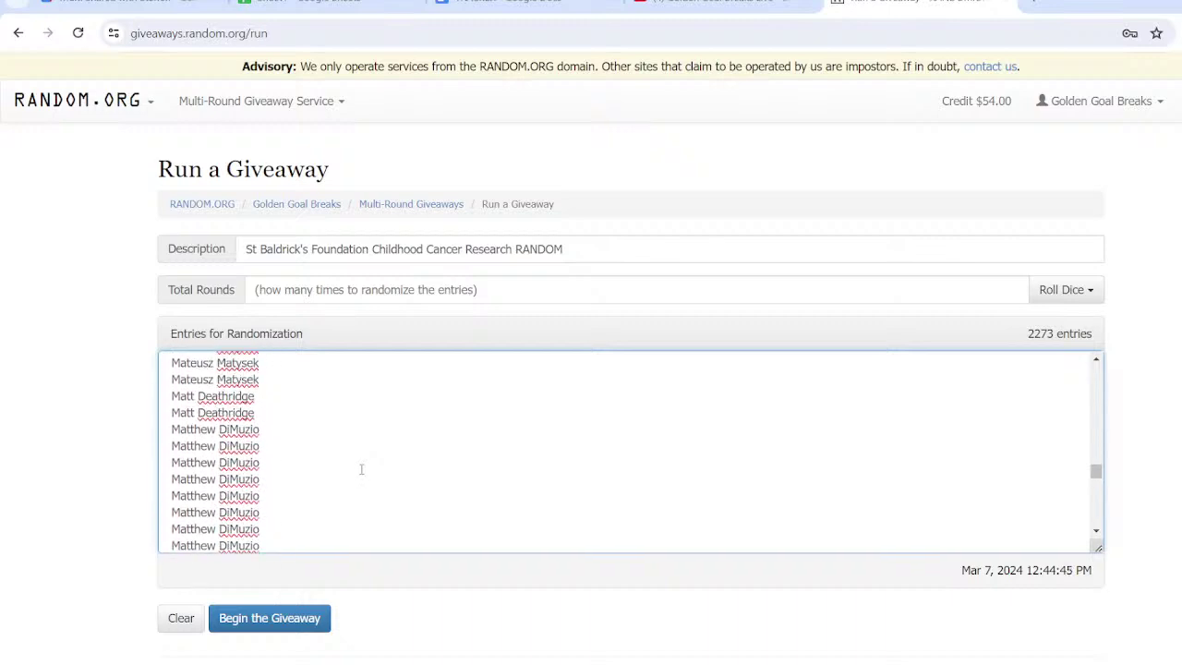
scroll(362, 469, up, 1)
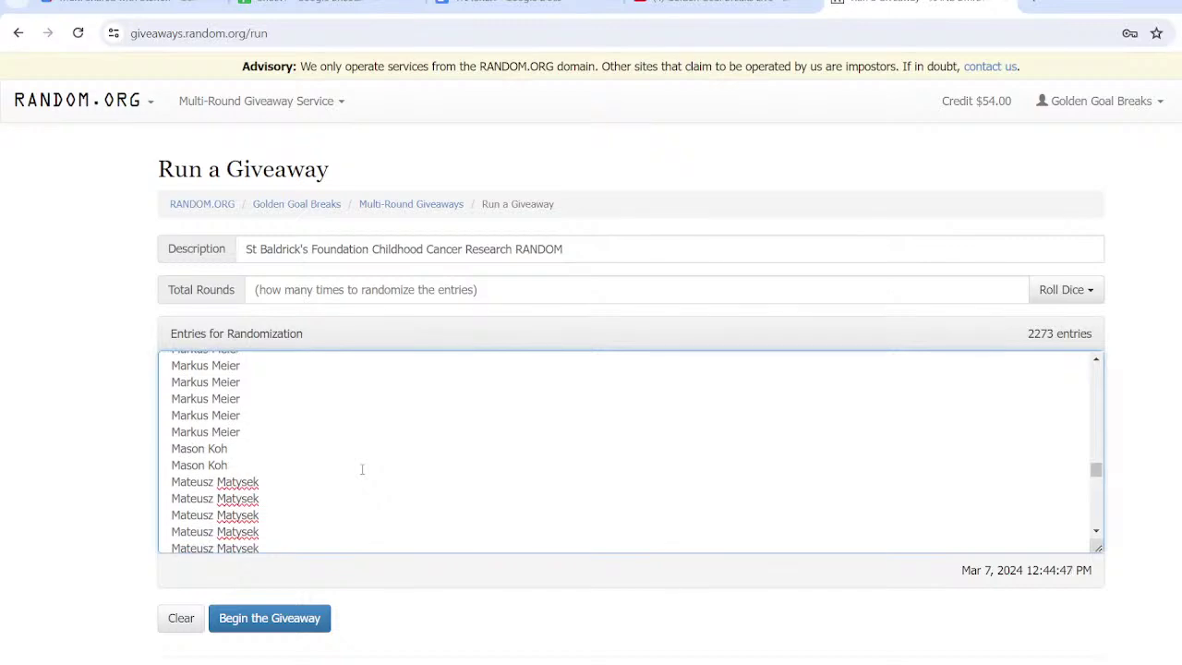
scroll(362, 469, up, 2)
scroll(362, 469, up, 1)
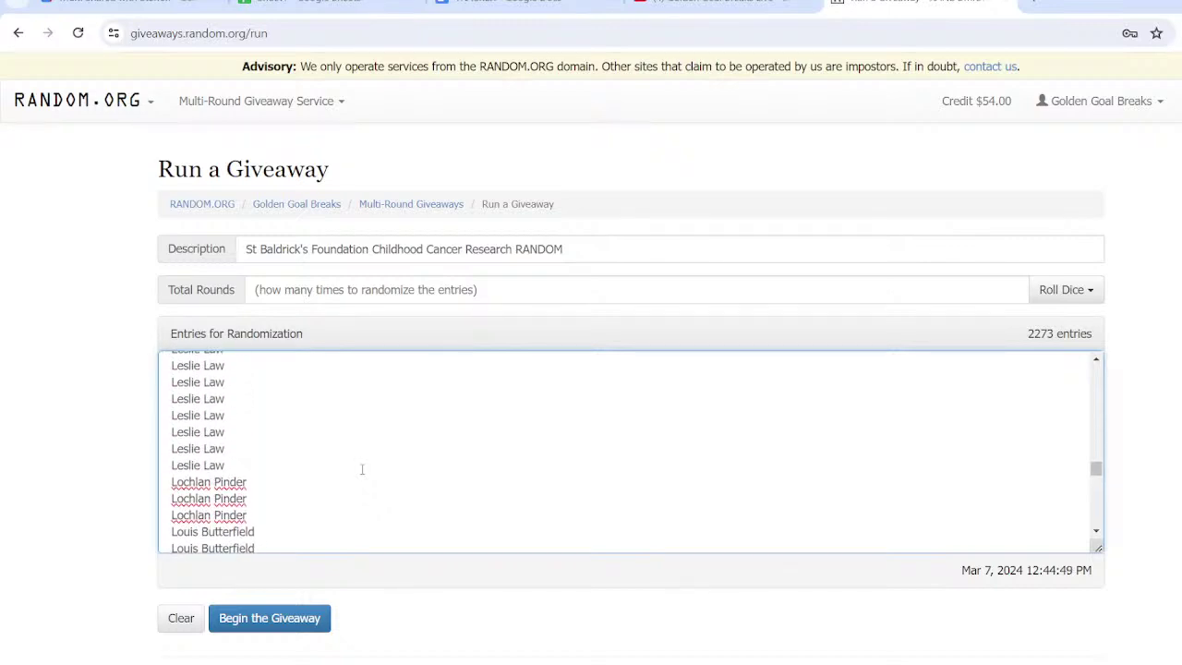
scroll(362, 469, up, 2)
scroll(364, 469, up, 1)
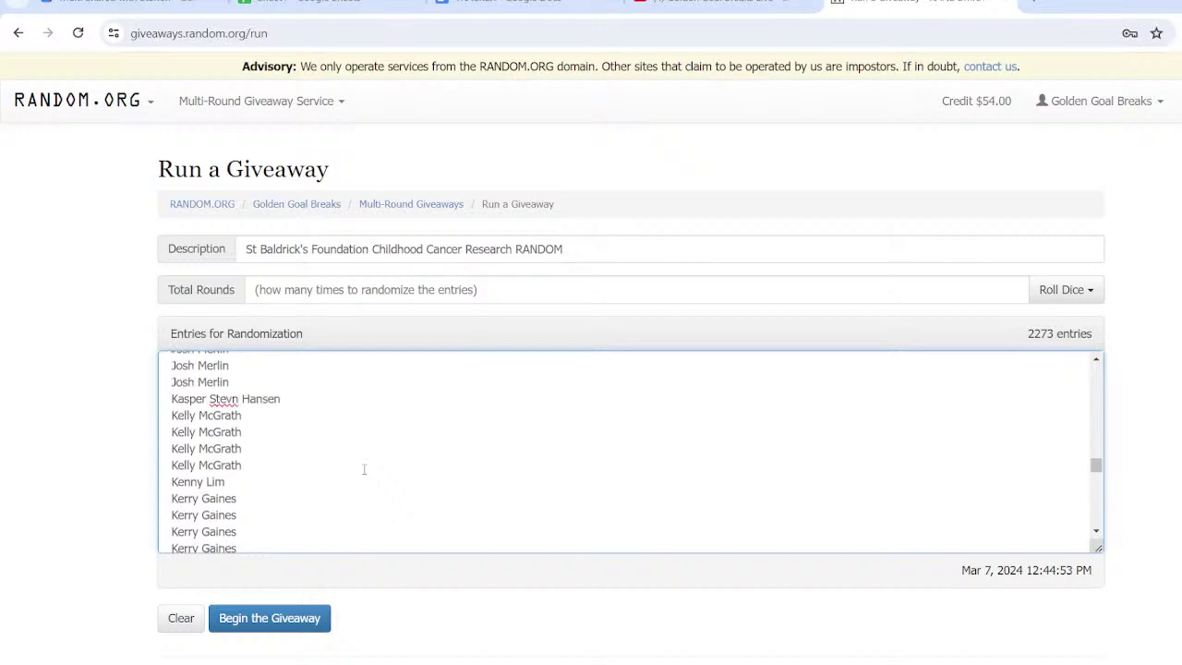
scroll(364, 469, up, 2)
scroll(364, 469, up, 1)
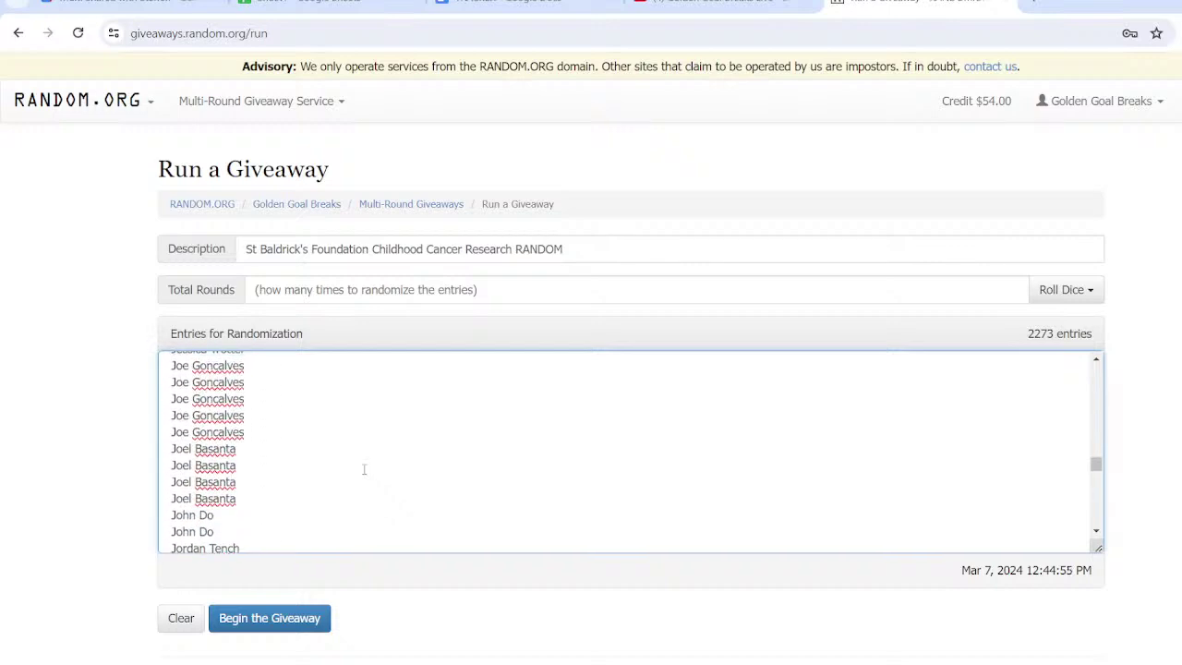
scroll(363, 469, up, 2)
scroll(364, 469, up, 3)
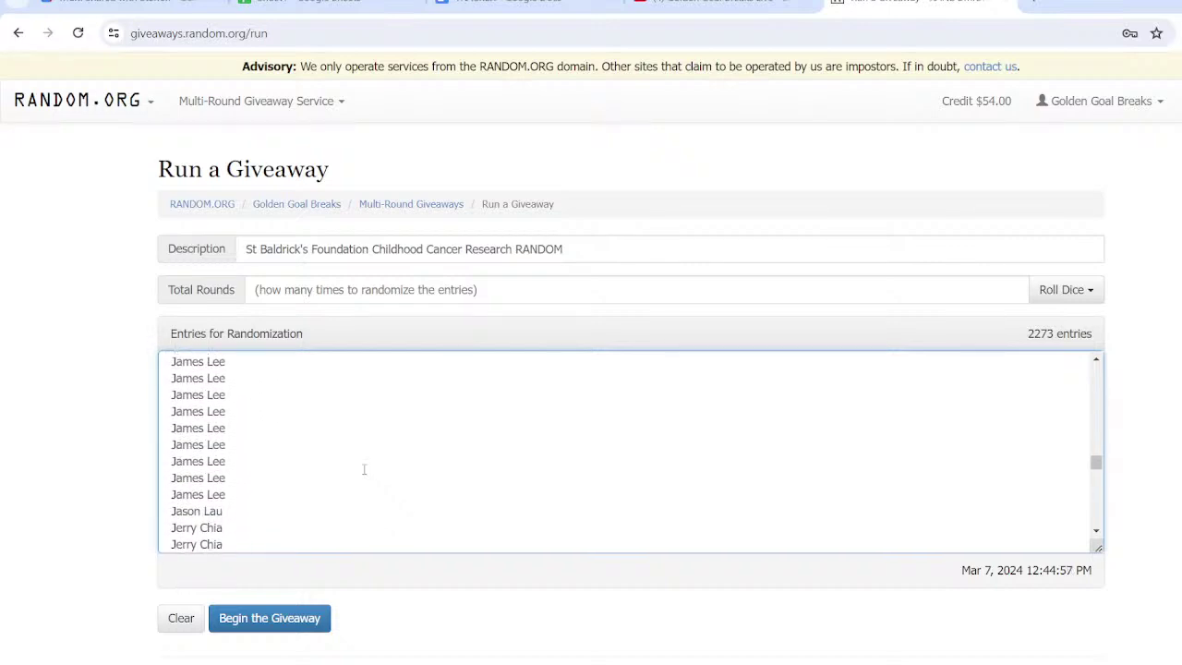
scroll(363, 469, up, 1)
scroll(363, 469, up, 3)
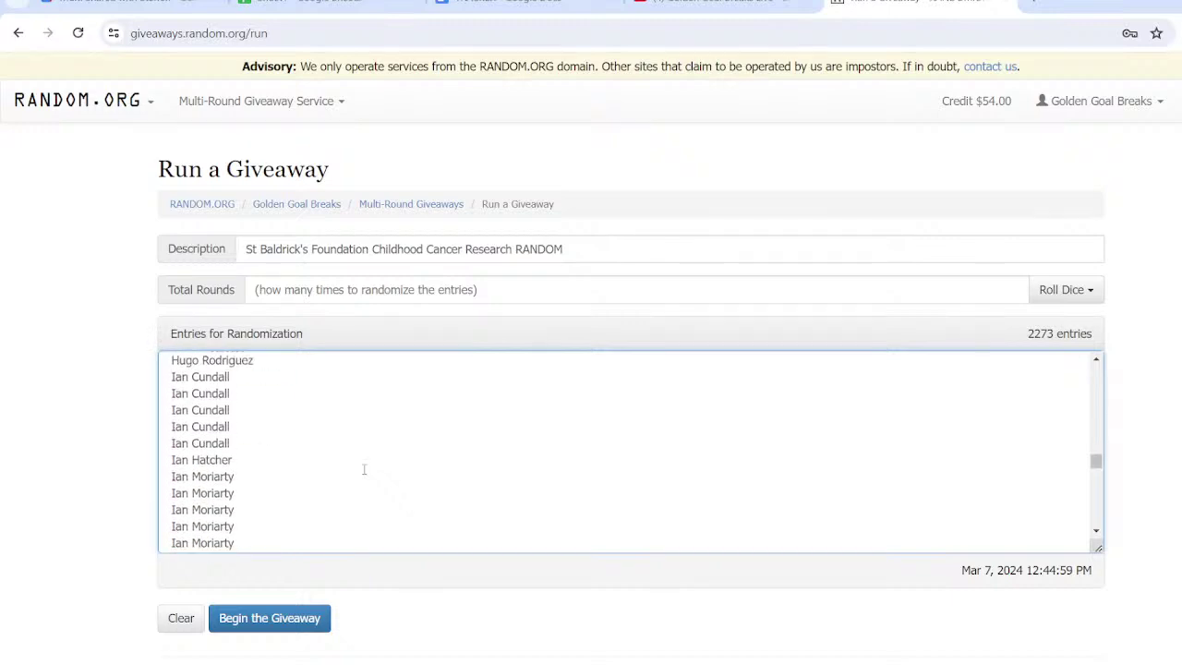
scroll(363, 469, up, 1)
scroll(364, 469, up, 1)
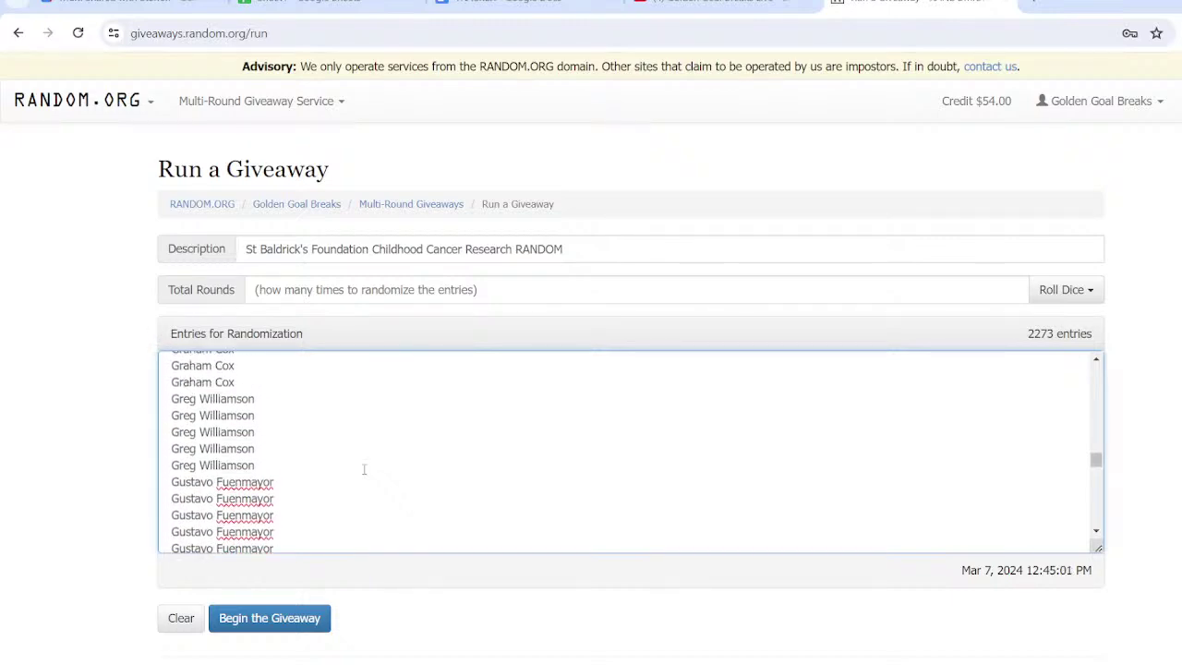
scroll(363, 469, up, 1)
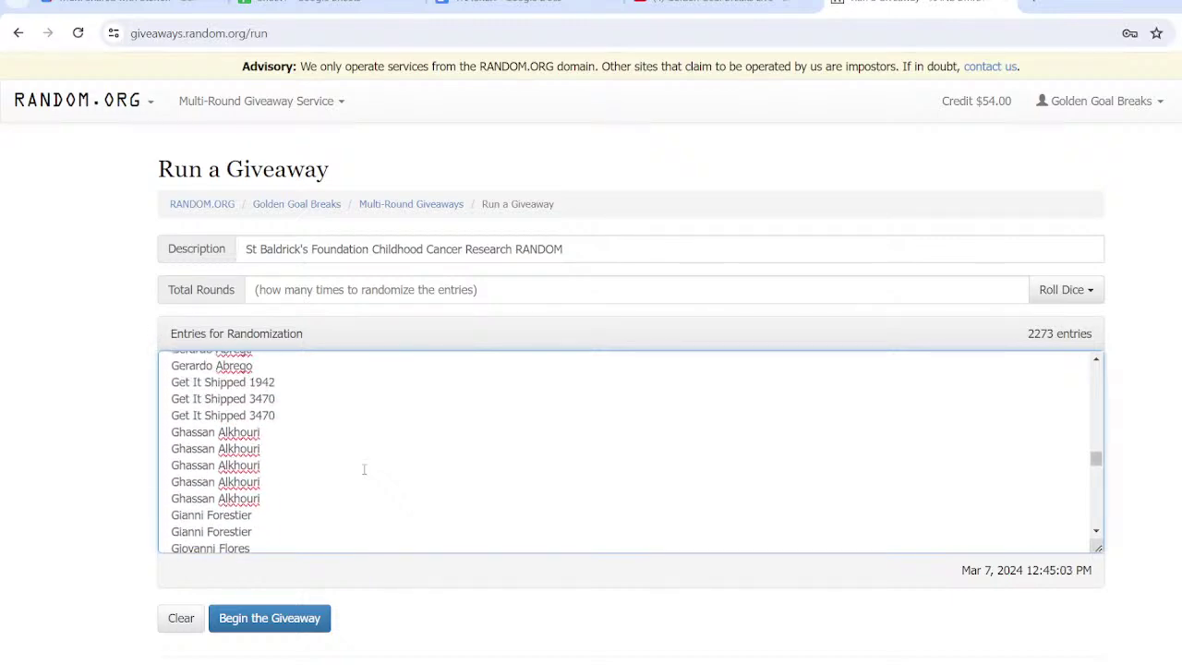
scroll(364, 469, up, 1)
scroll(364, 469, up, 1)
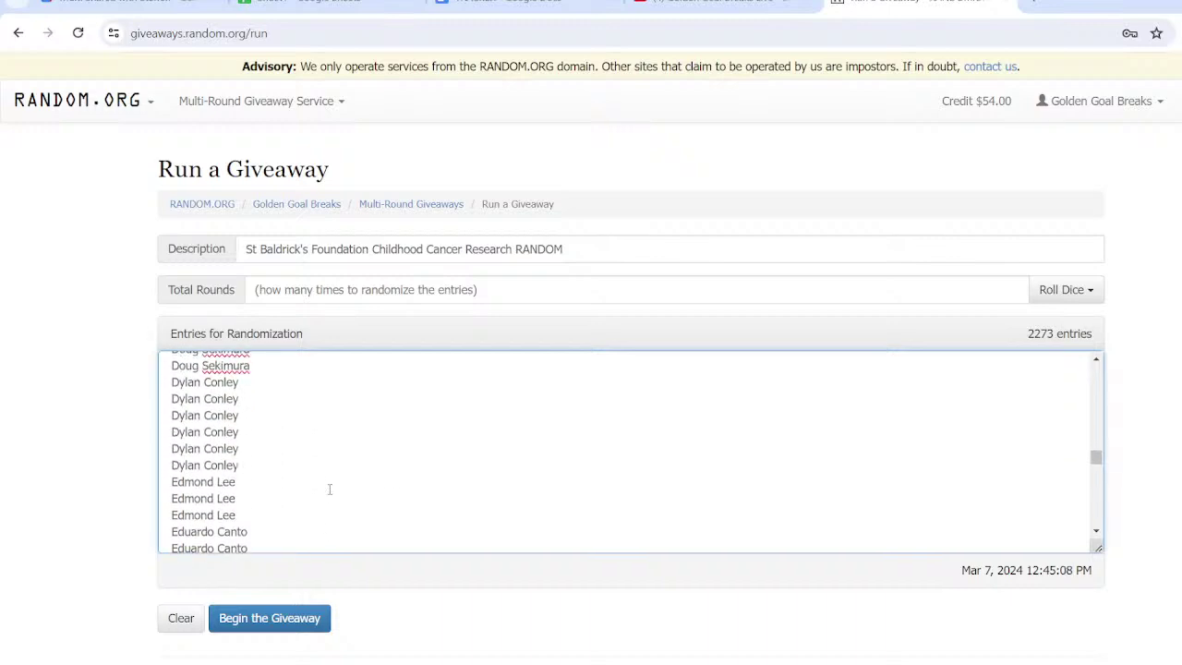
scroll(329, 489, up, 1)
scroll(330, 489, up, 1)
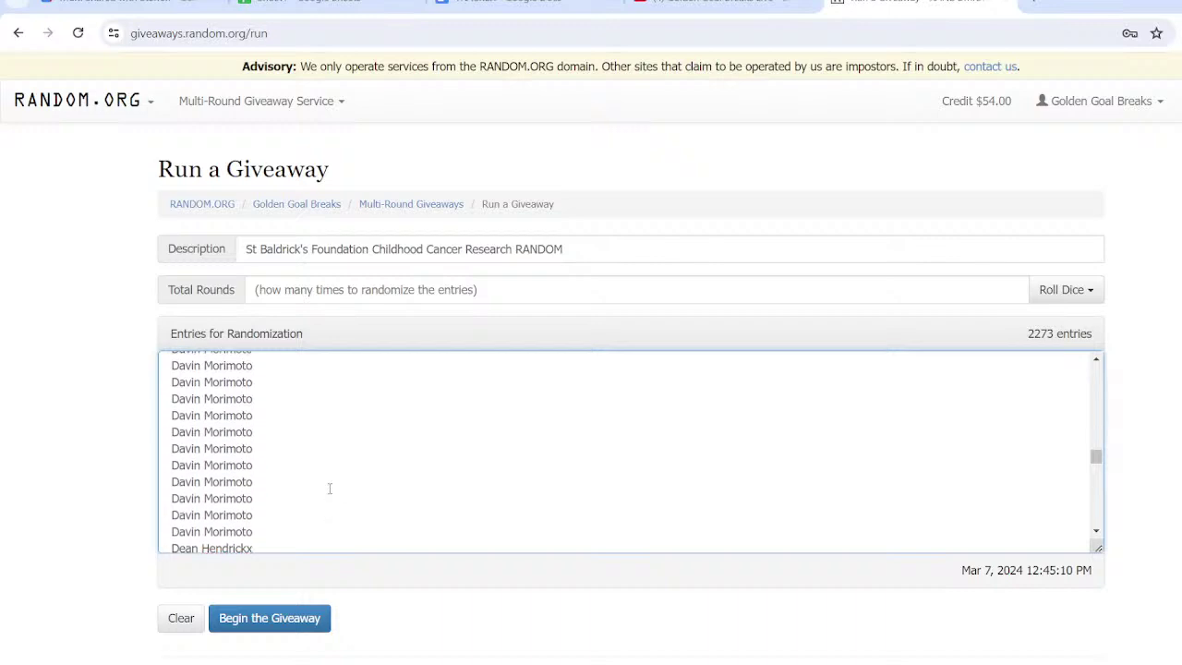
scroll(330, 488, up, 1)
scroll(330, 488, up, 2)
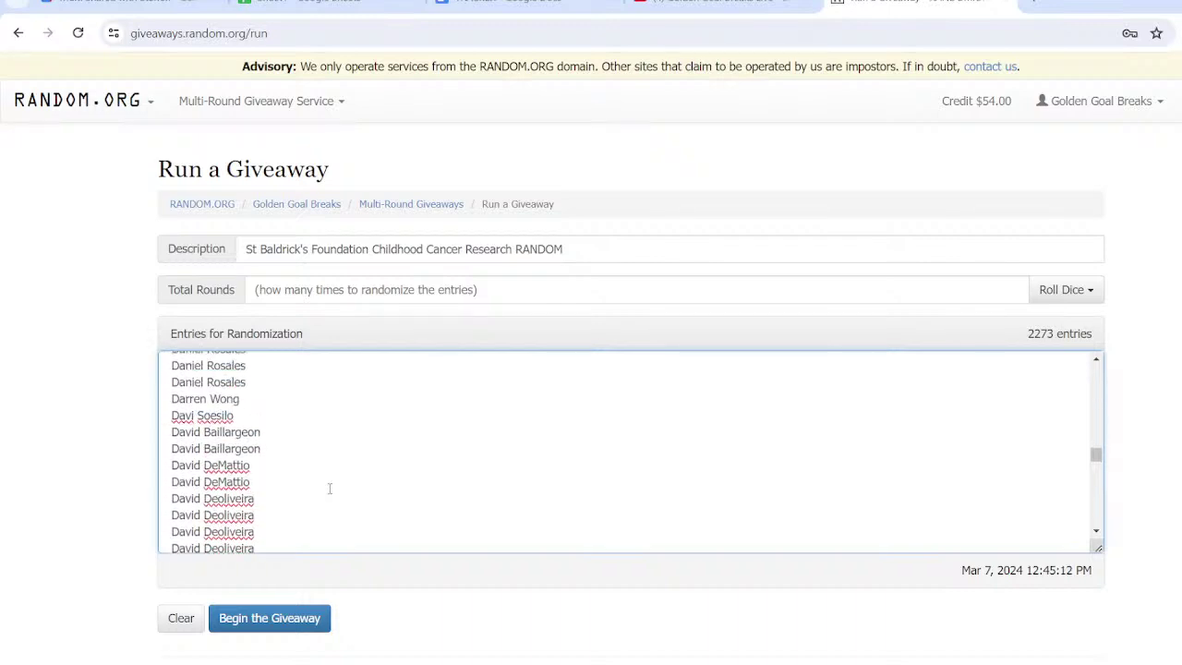
Step: Review the participant names in the randomization entries, working backwards from the names starting with D to the beginning of the list
scroll(330, 489, up, 1)
scroll(330, 489, up, 1)
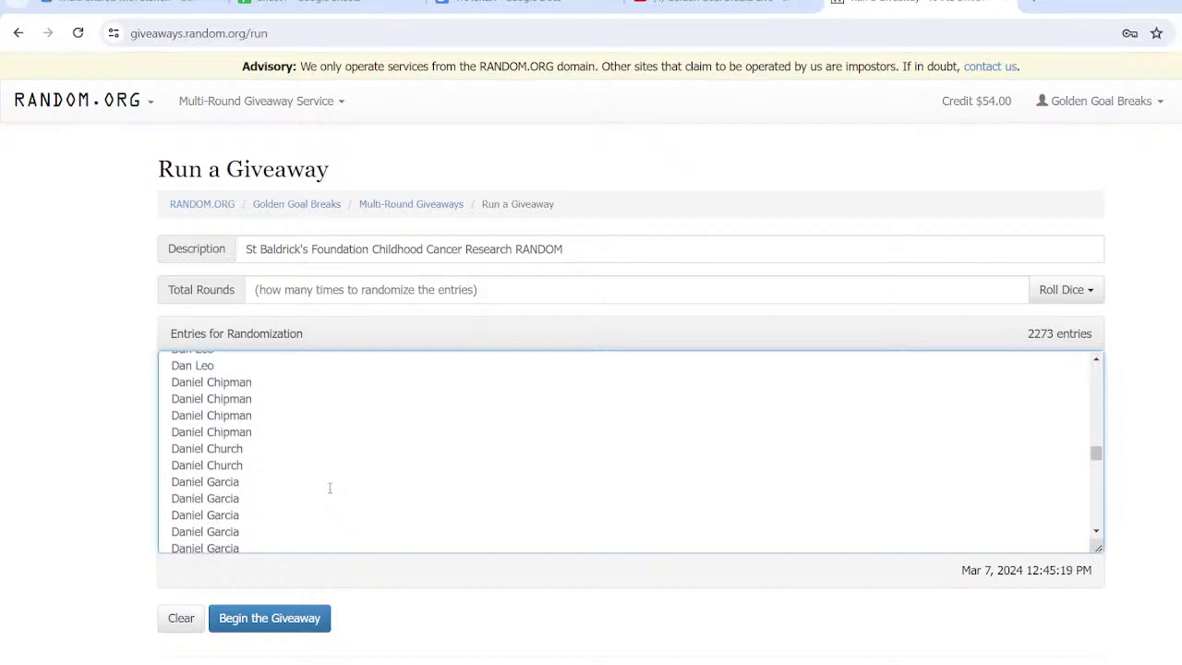
scroll(330, 487, up, 1)
scroll(329, 488, up, 1)
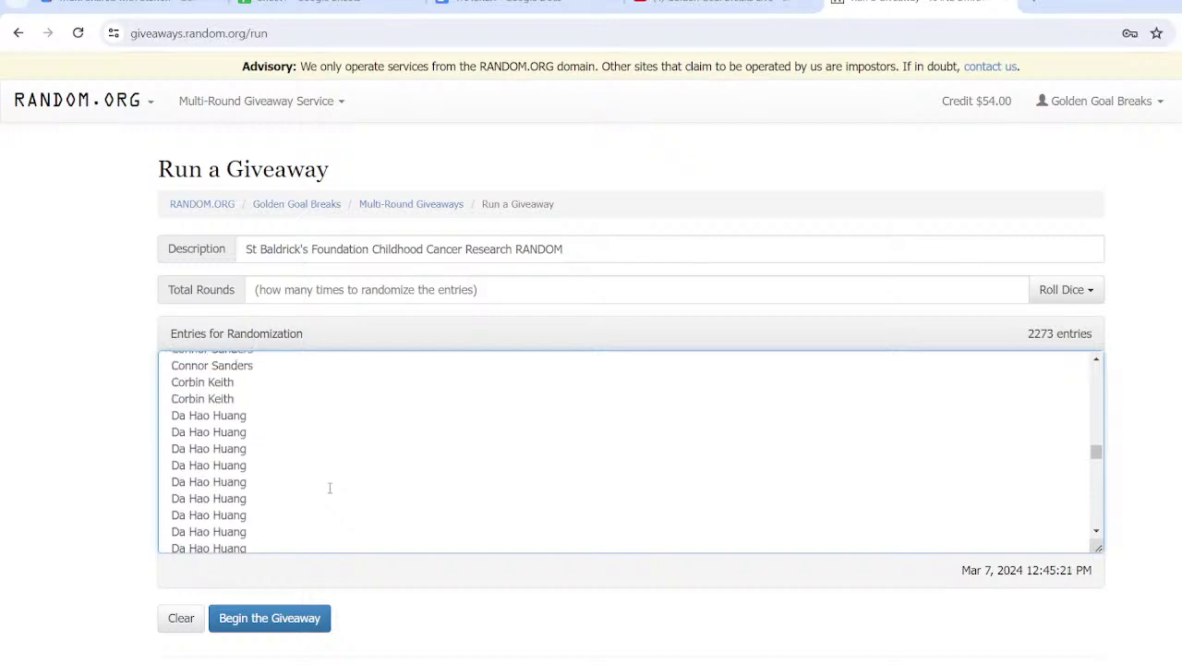
scroll(329, 487, up, 1)
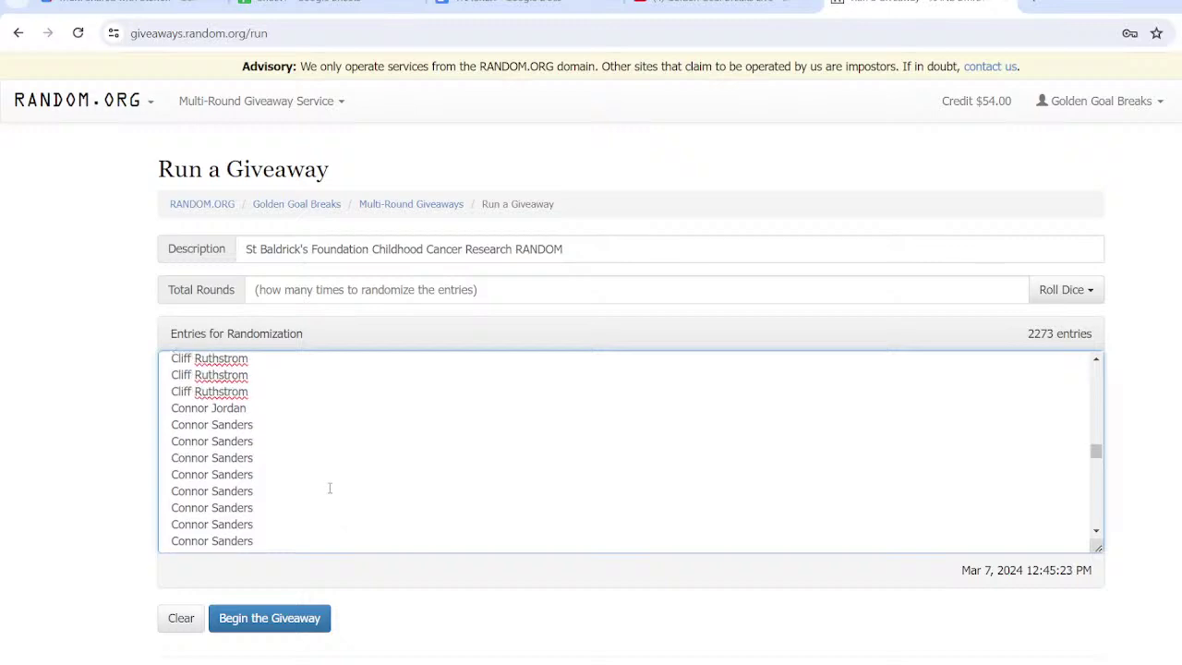
scroll(329, 487, up, 1)
scroll(330, 487, up, 1)
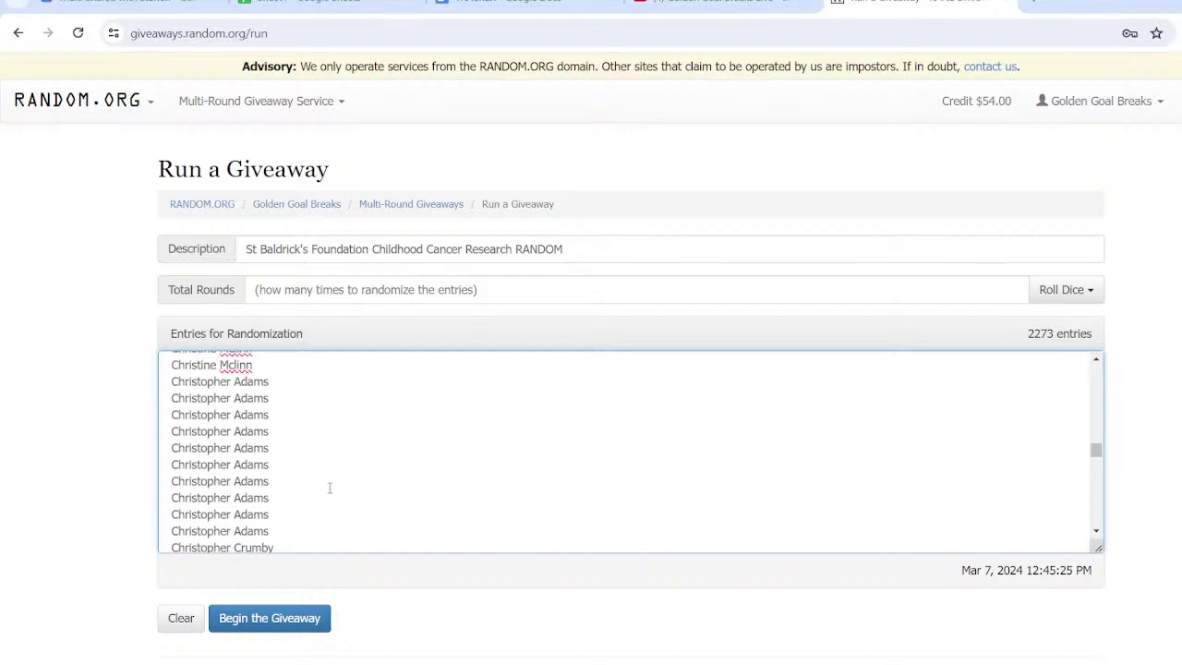
scroll(330, 487, up, 3)
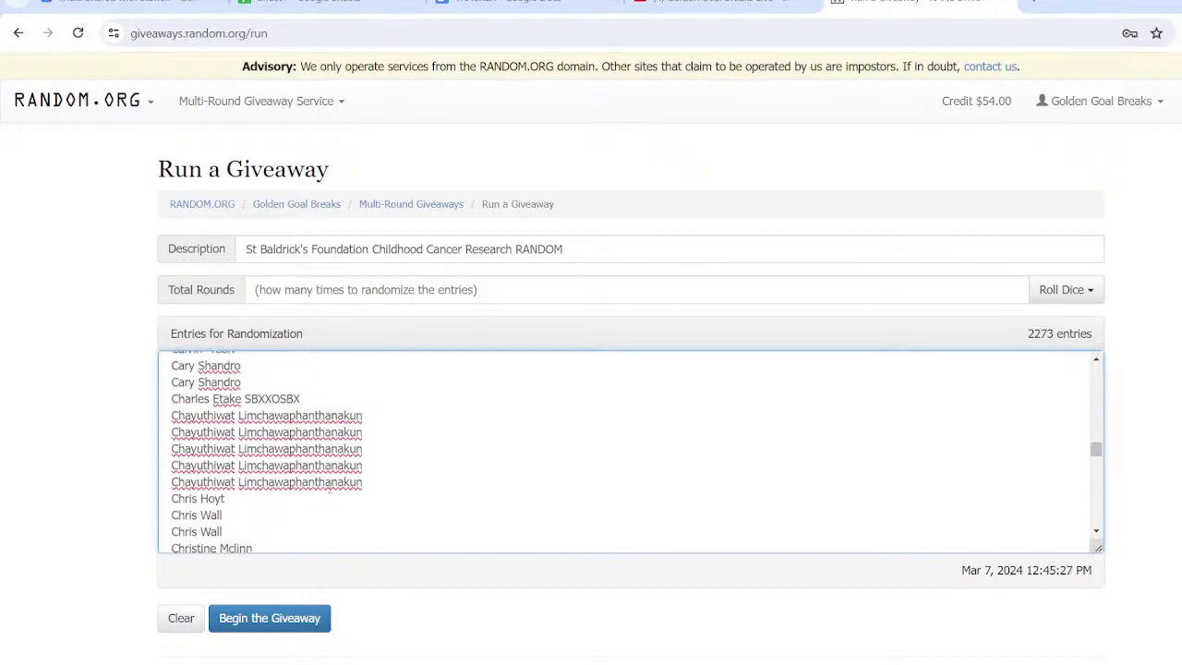
scroll(422, 463, up, 2)
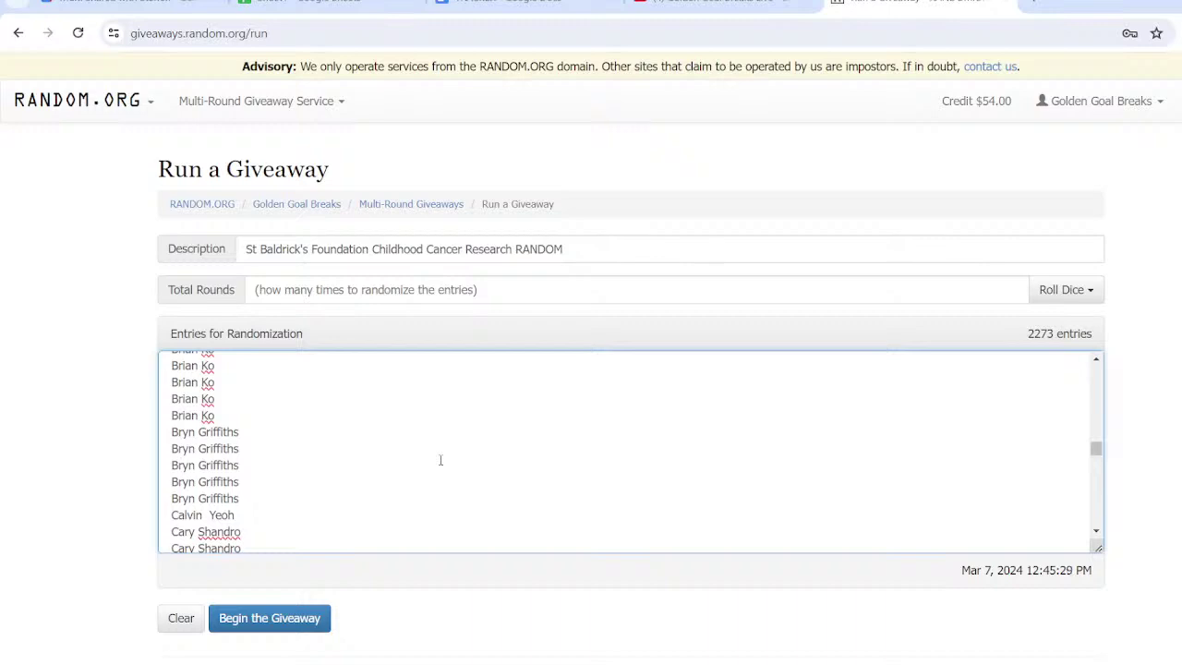
scroll(440, 460, up, 3)
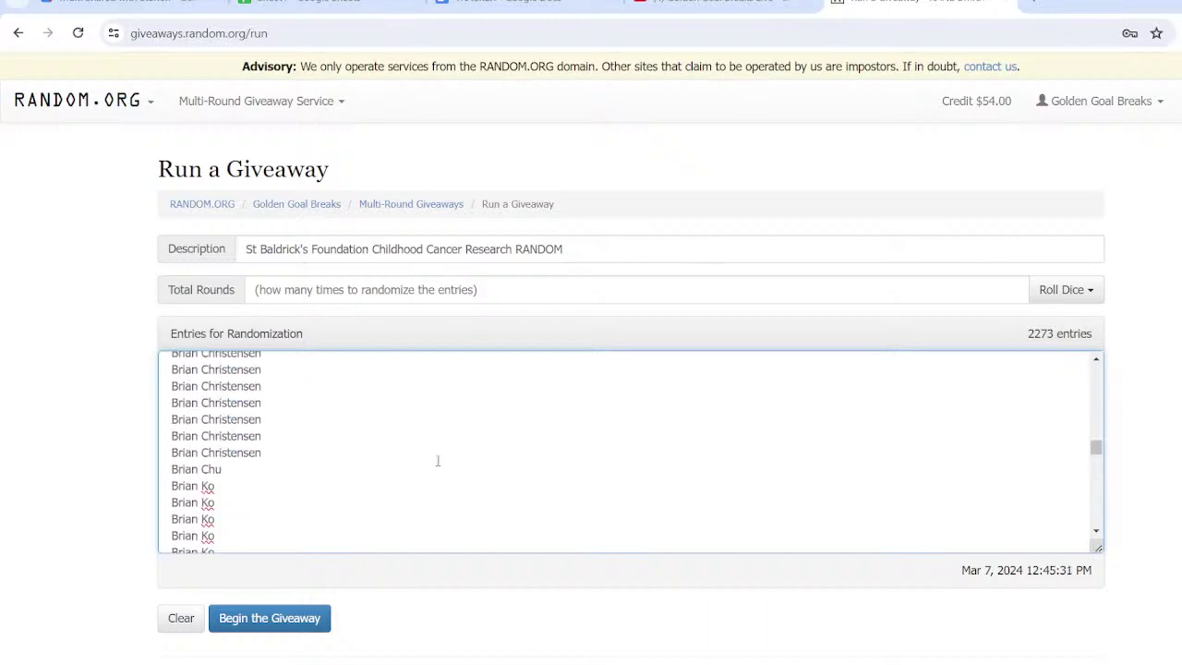
scroll(438, 461, up, 1)
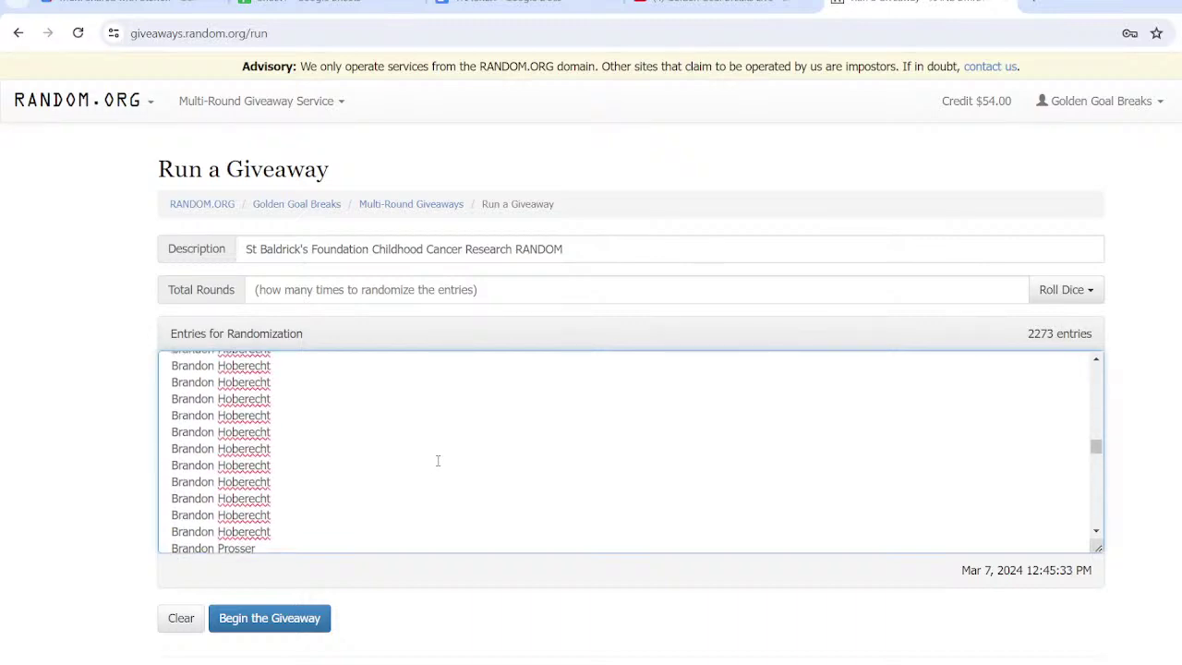
scroll(437, 460, up, 1)
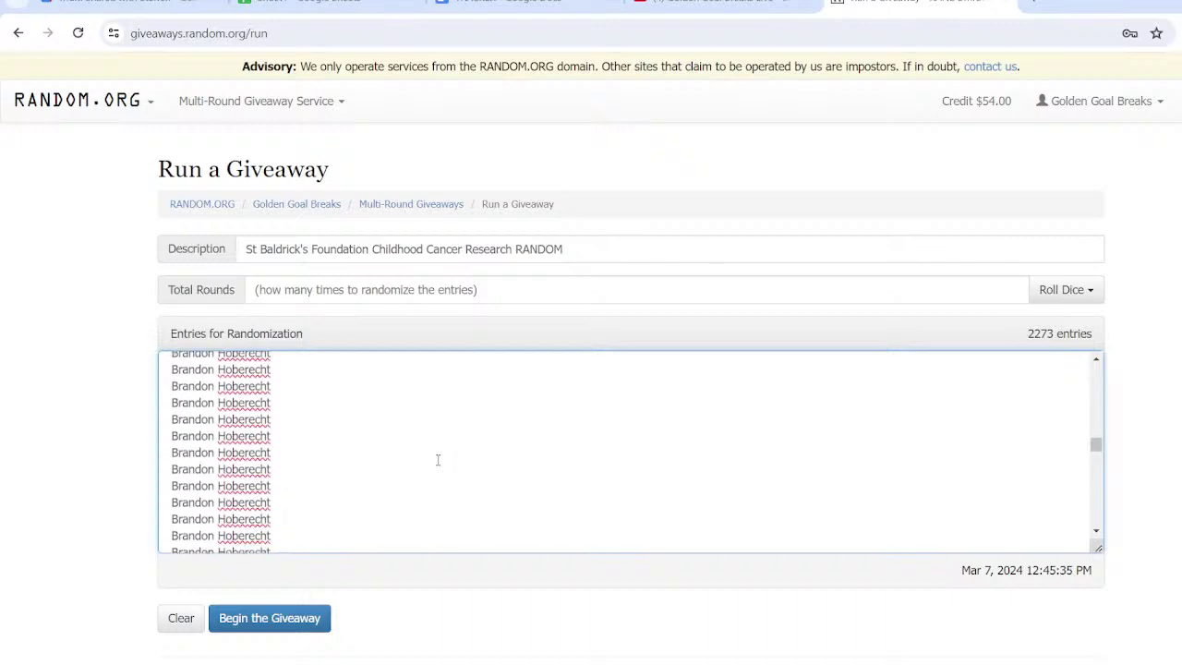
scroll(437, 460, up, 3)
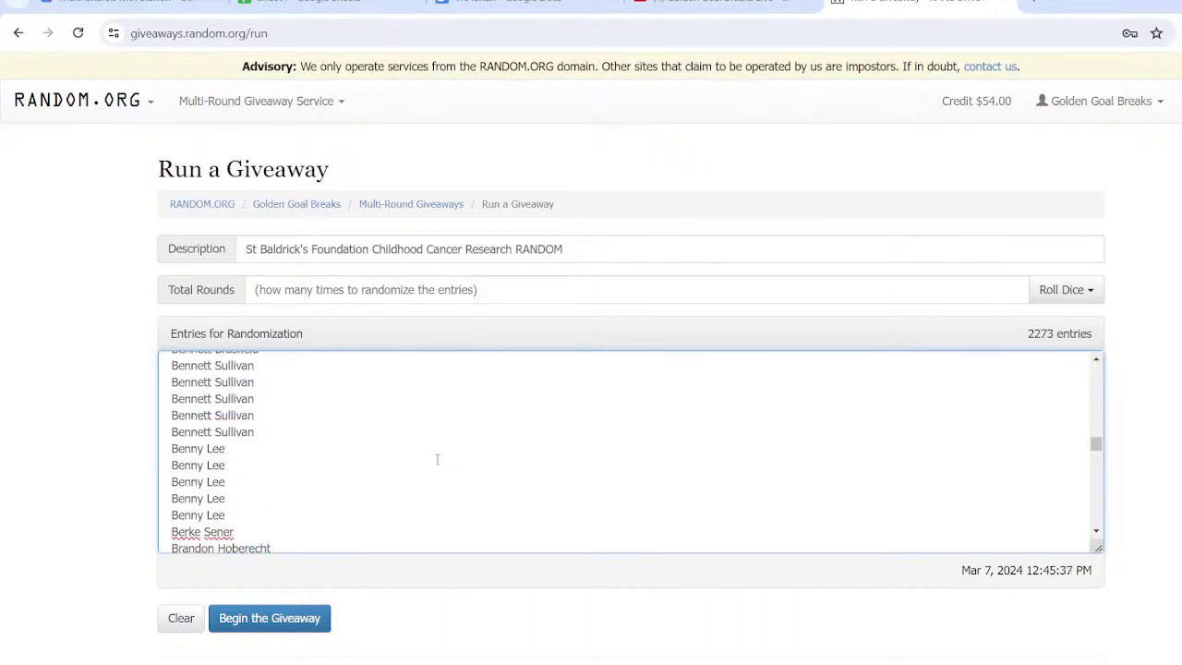
scroll(437, 459, up, 1)
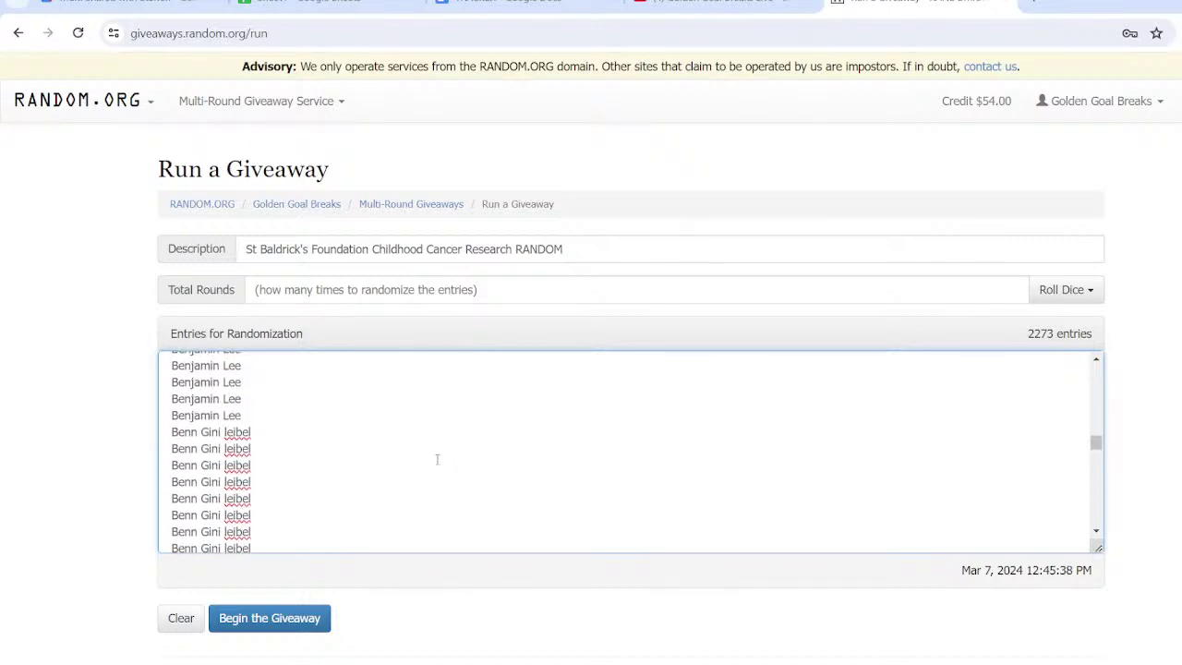
scroll(438, 460, up, 1)
scroll(438, 460, up, 2)
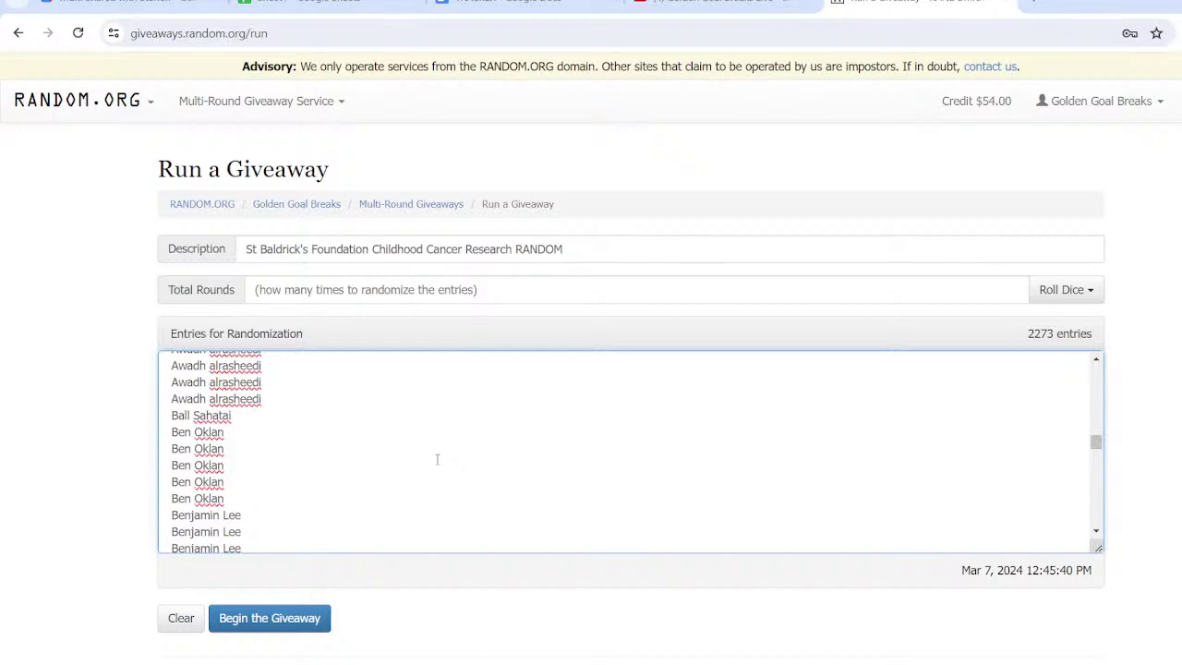
scroll(438, 459, up, 1)
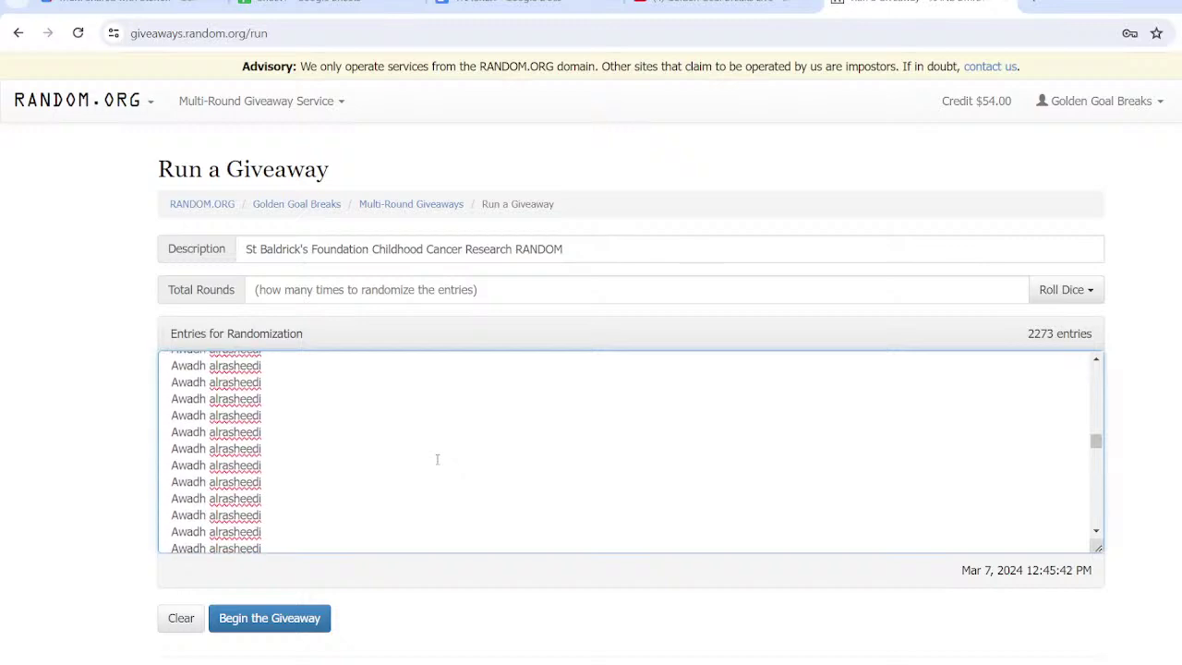
scroll(437, 459, up, 3)
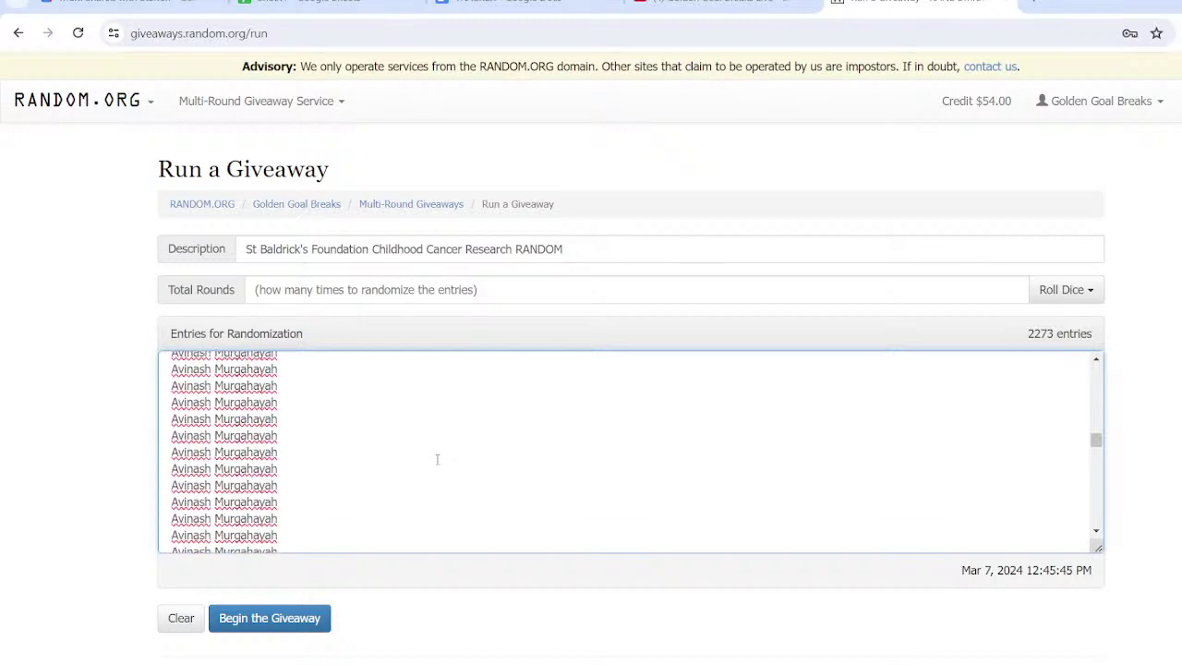
scroll(437, 459, up, 3)
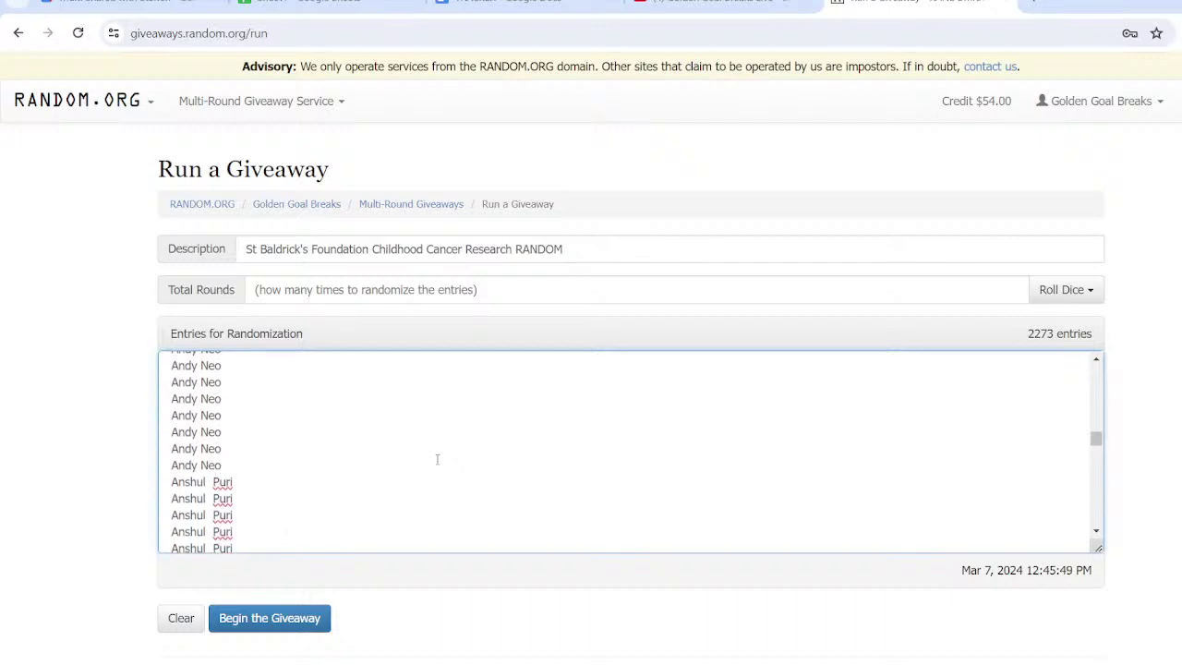
scroll(437, 459, up, 1)
scroll(438, 459, up, 1)
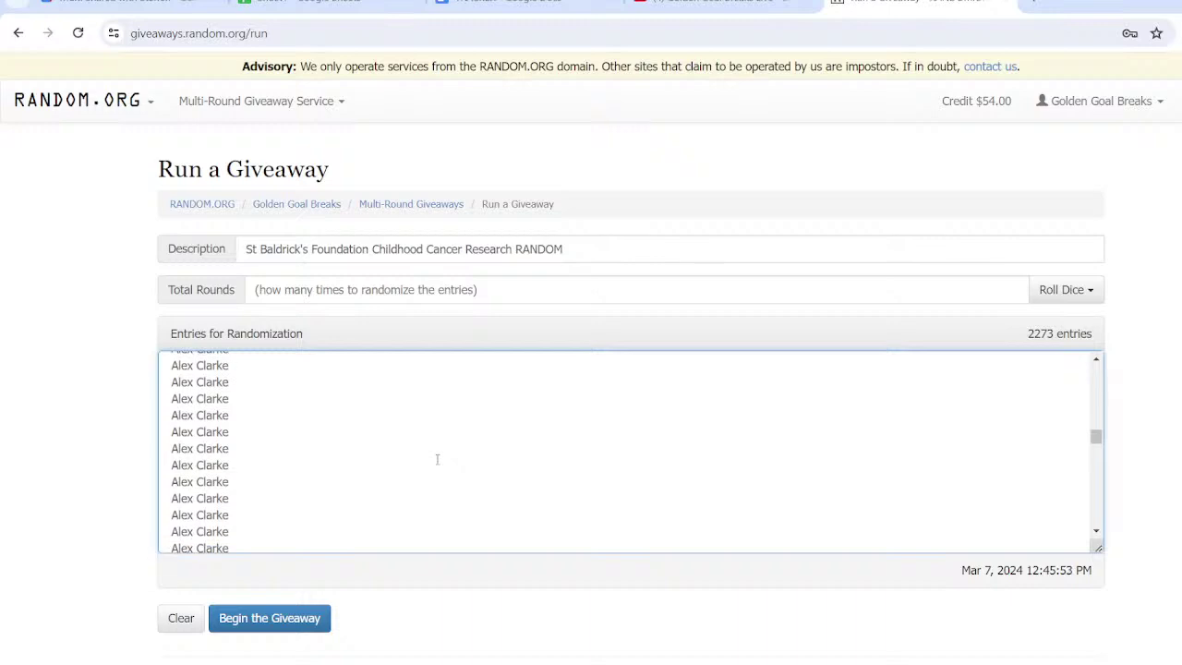
scroll(438, 458, down, 1)
scroll(438, 459, down, 1)
scroll(438, 459, down, 1)
scroll(438, 459, up, 3)
scroll(437, 459, up, 1)
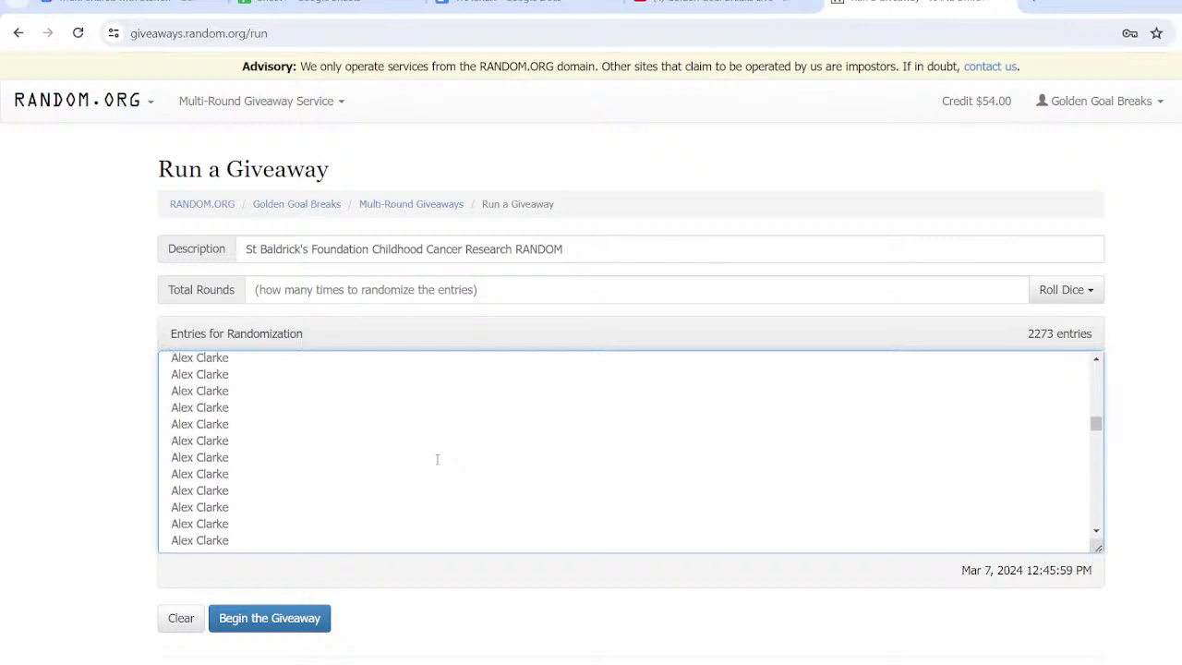
scroll(438, 459, up, 1)
scroll(438, 459, up, 1)
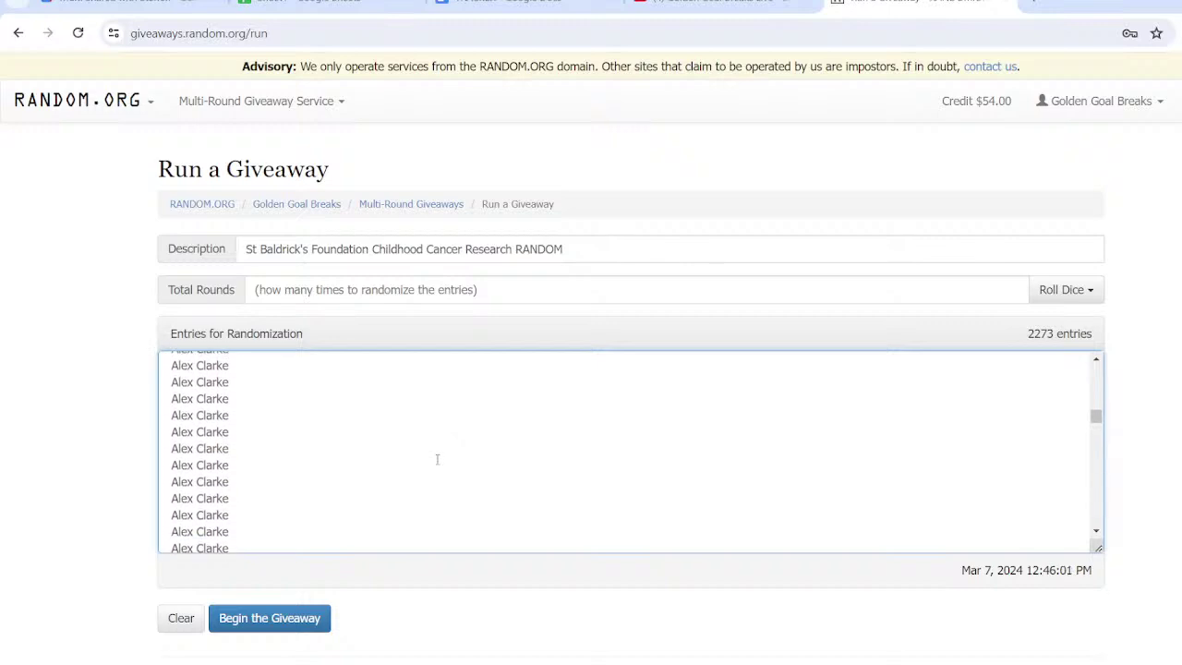
scroll(437, 459, up, 2)
scroll(437, 459, up, 1)
scroll(437, 459, up, 1)
scroll(438, 459, up, 3)
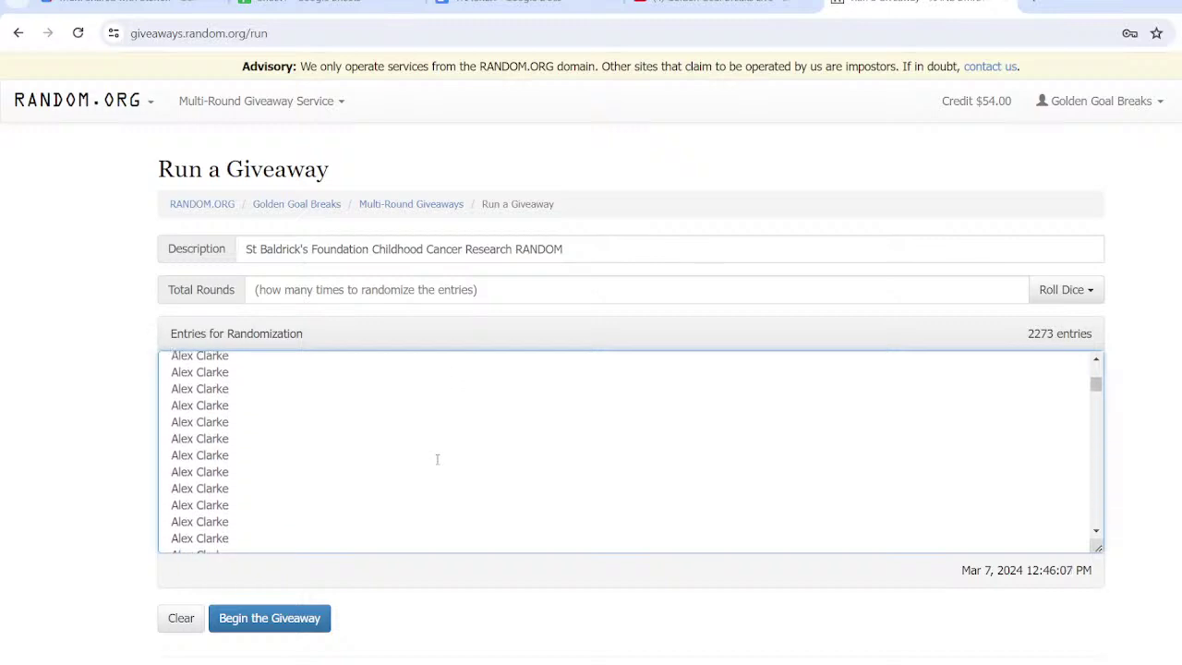
scroll(437, 459, up, 5)
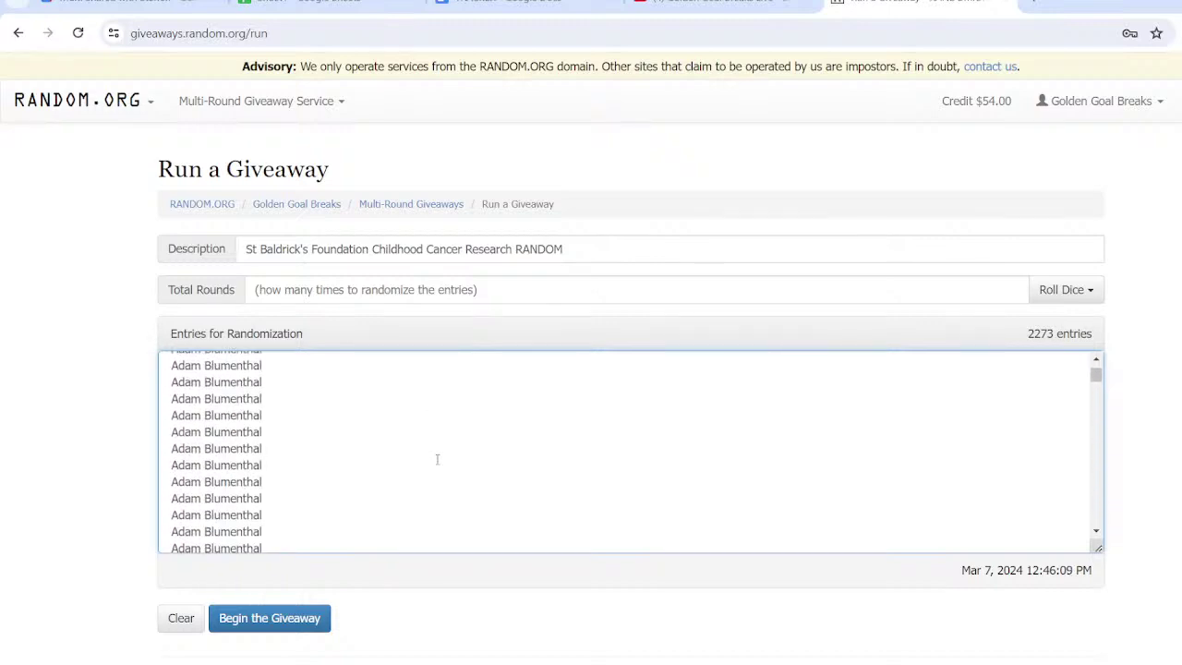
scroll(436, 469, down, 4)
scroll(437, 470, up, 1)
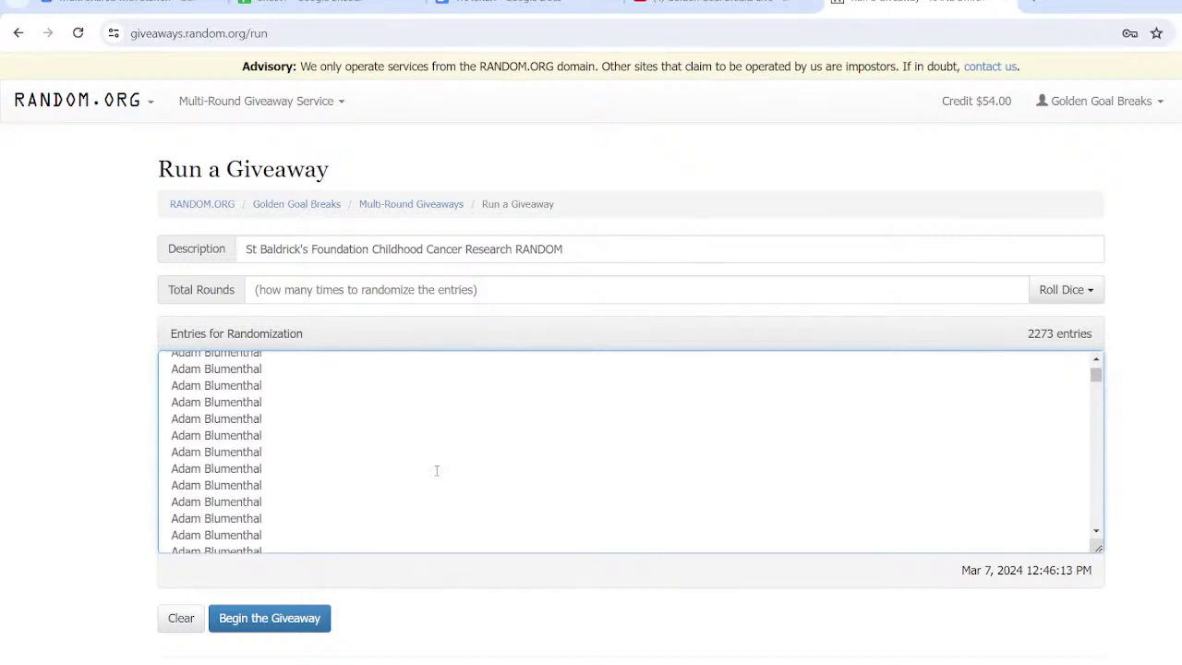
scroll(437, 471, up, 1)
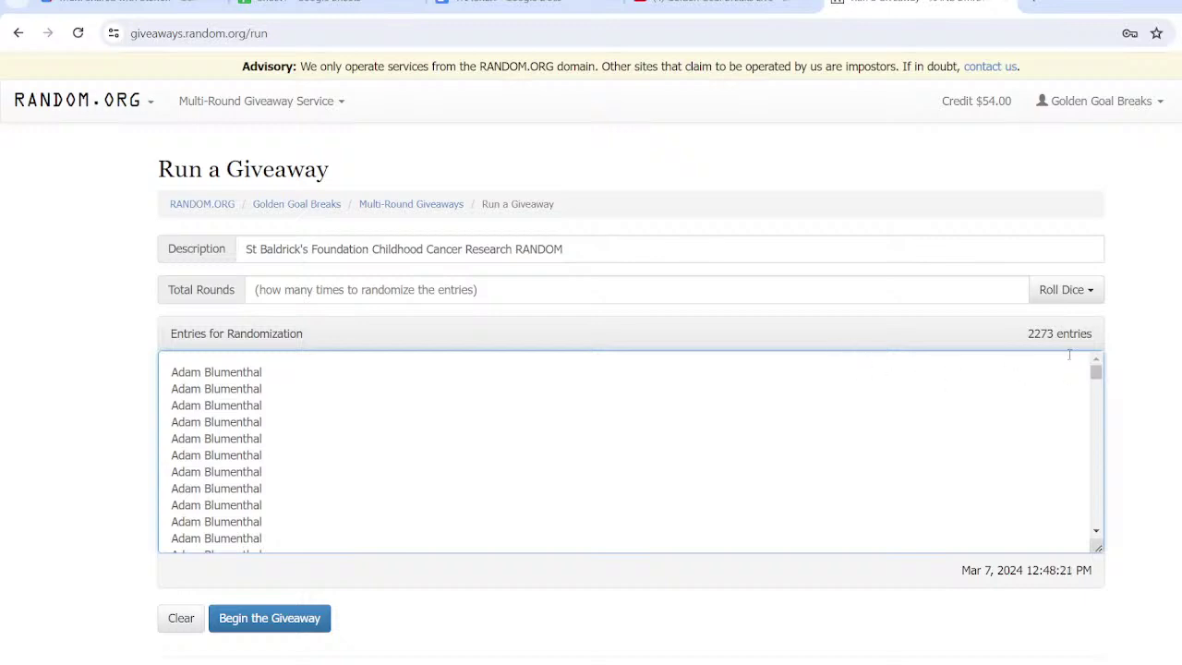
Step: Roll two six-sided dice (2d6) to set the giveaway's total rounds, and accept the roll
click(1088, 290)
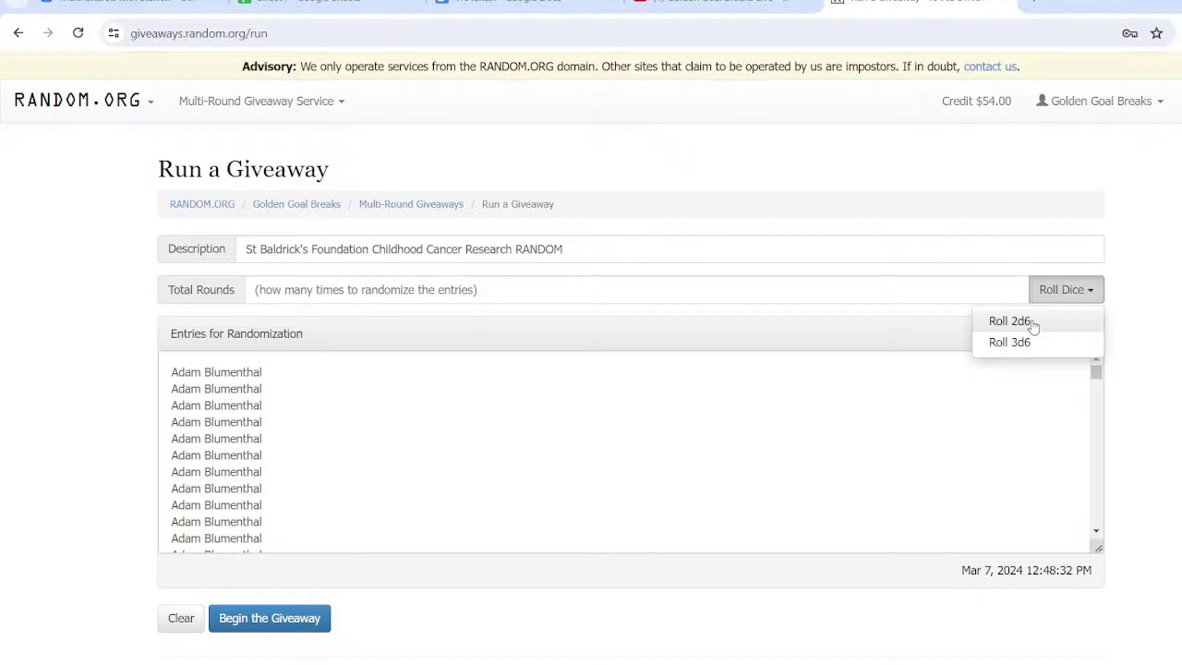
click(1031, 323)
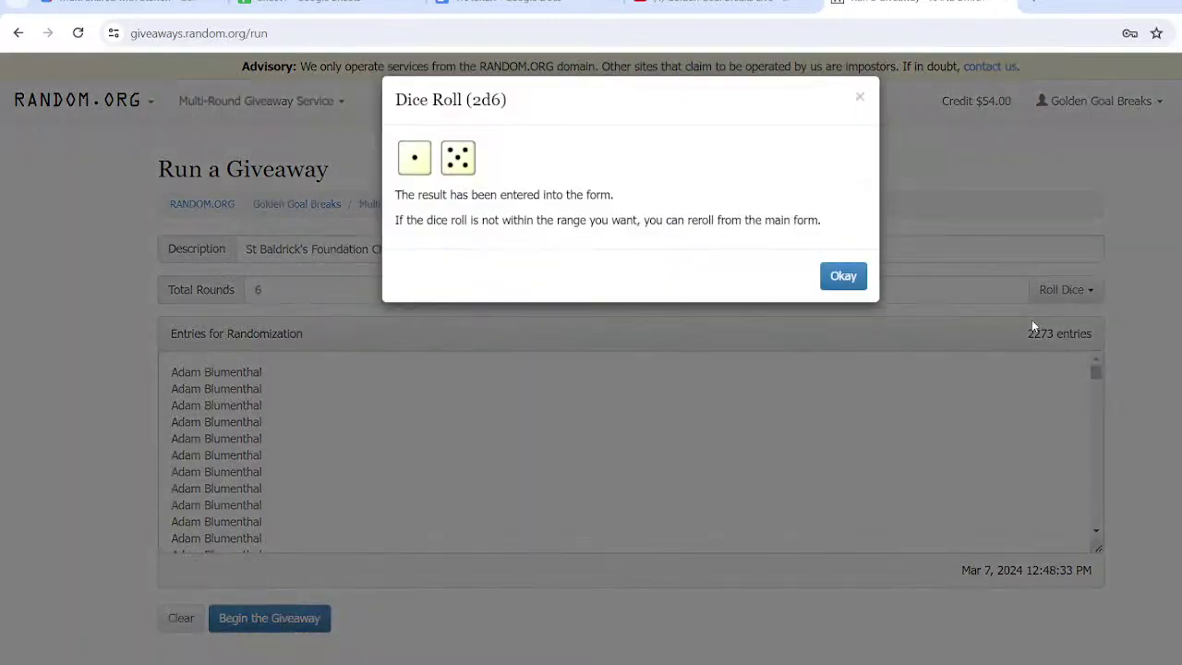
click(842, 280)
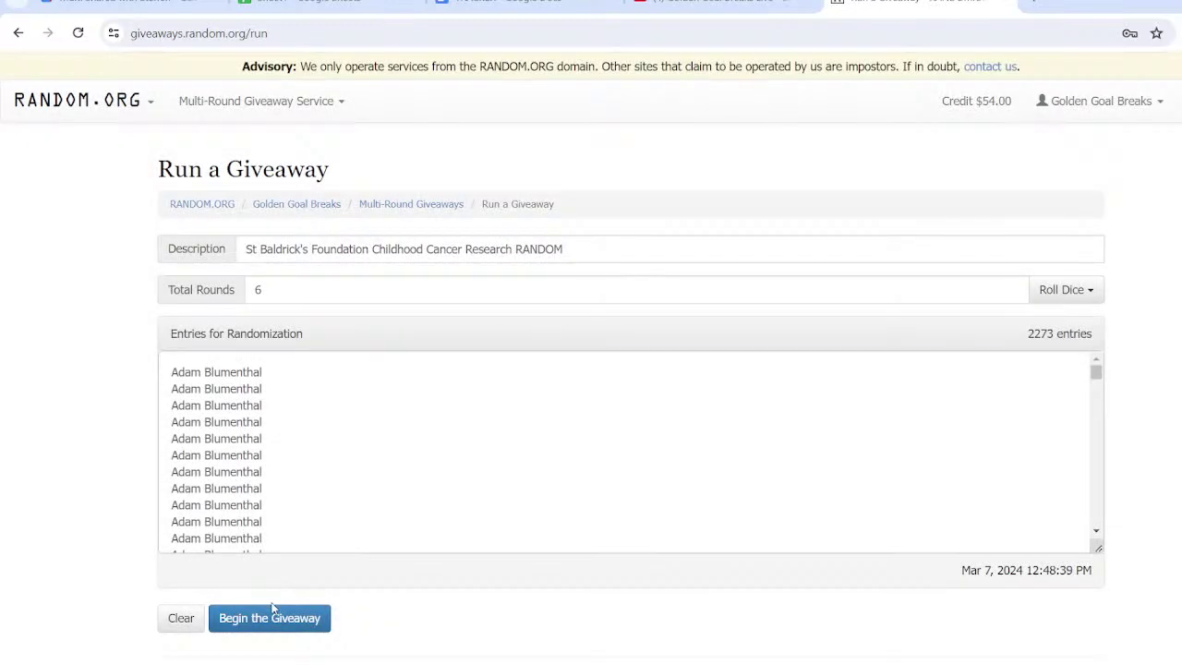
Step: Try to begin the giveaway, confirming that it should continue
click(270, 613)
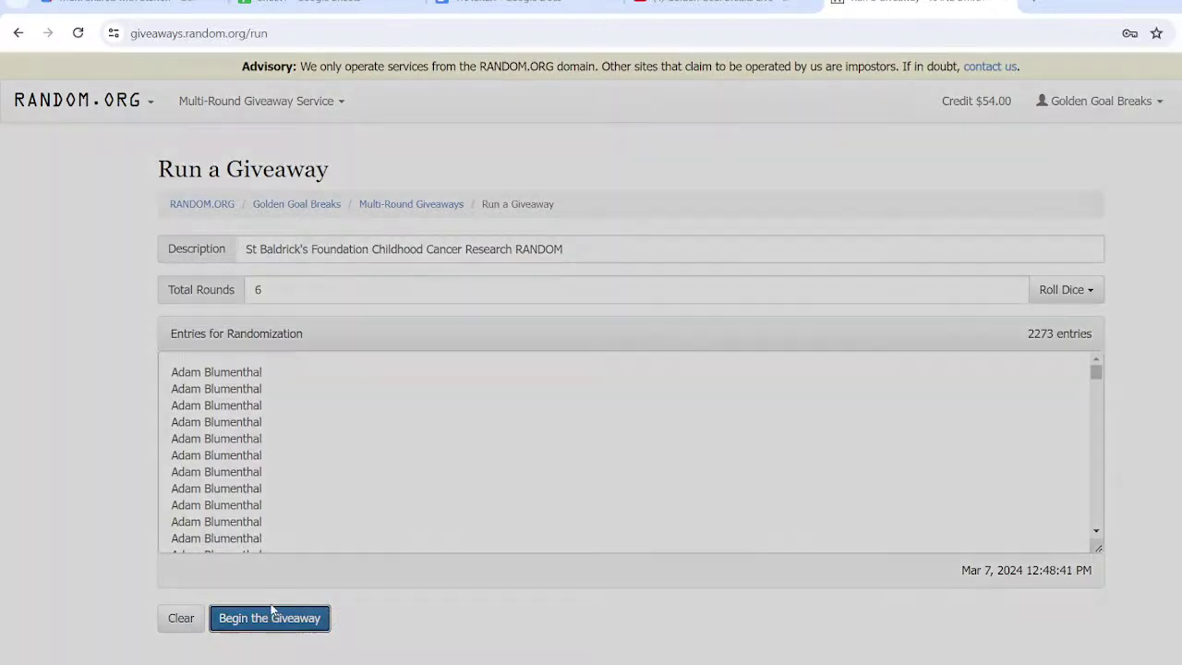
click(817, 201)
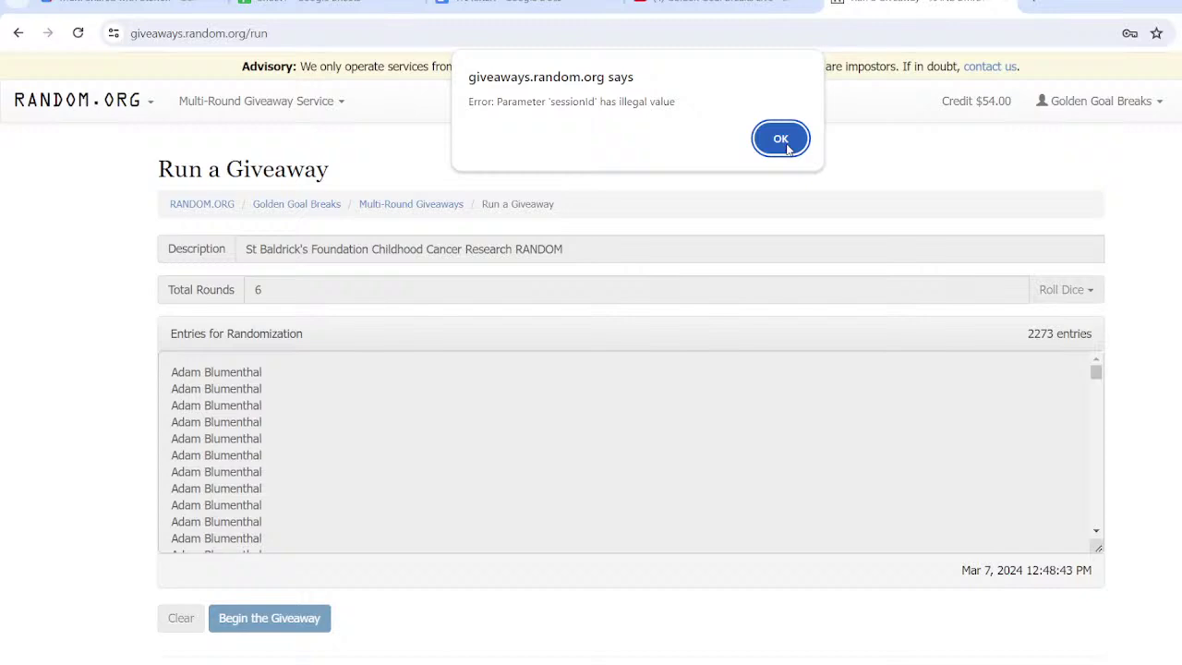
click(781, 140)
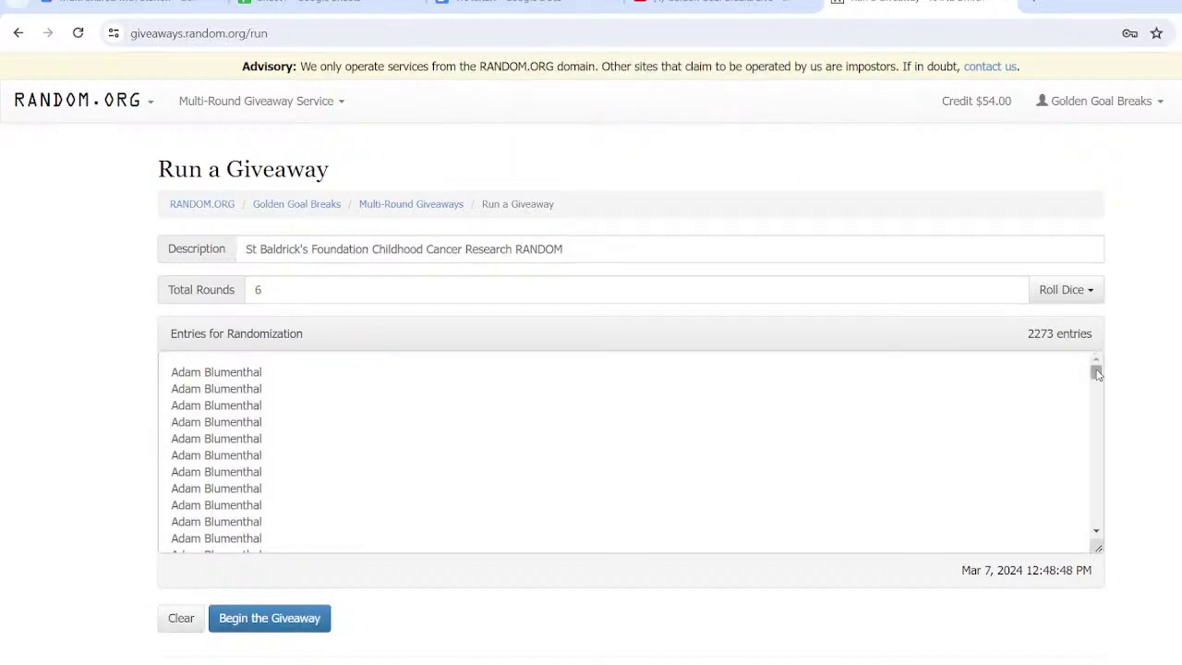
Step: Remove the apostrophe from "Baldrick's" in the giveaway description so it reads "St Baldricks Foundation Childhood Cancer Research RANDOM"
mouse_move(1096, 373)
mouse_down()
mouse_move(1093, 466)
mouse_move(1108, 372)
mouse_up()
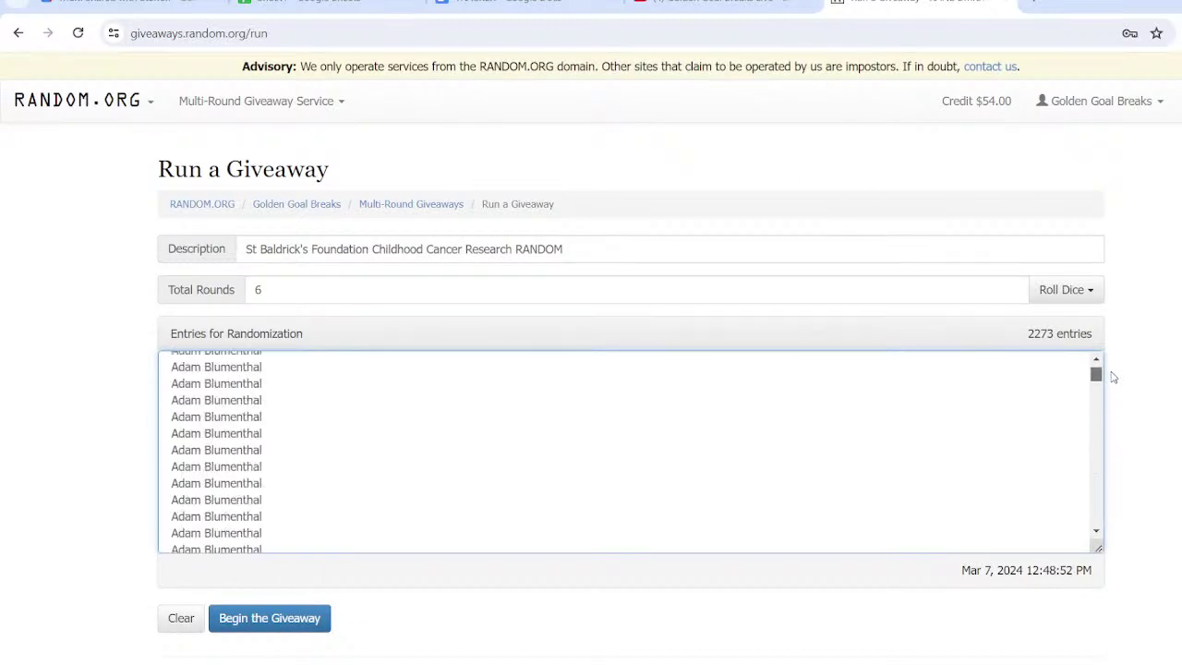
click(302, 248)
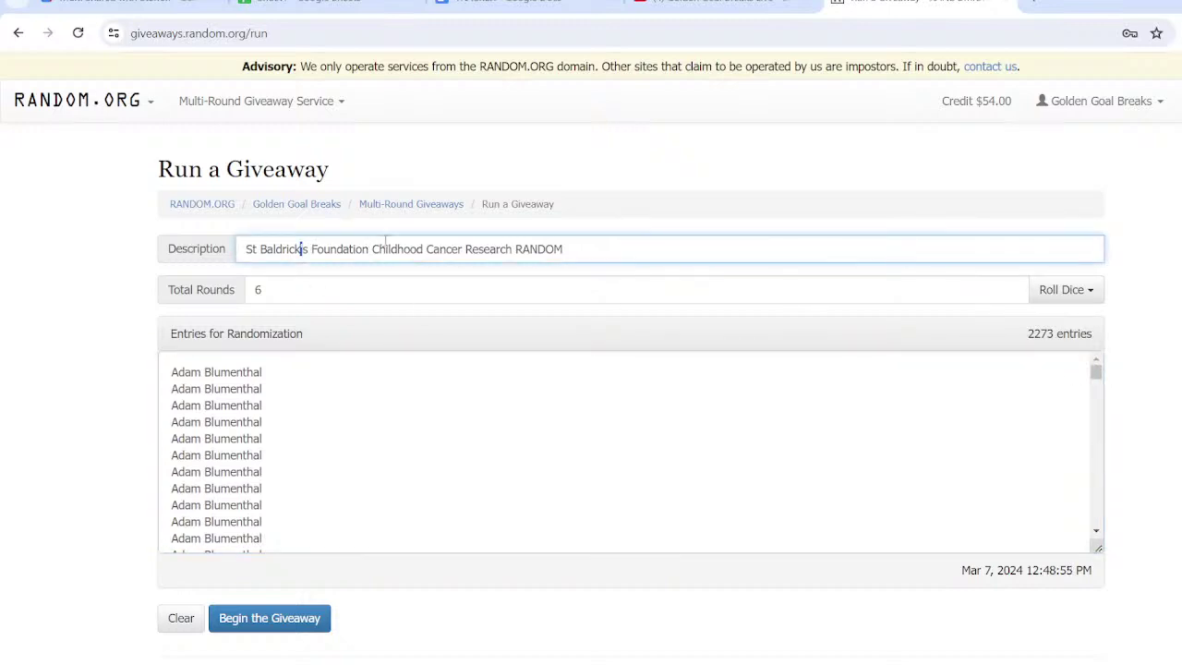
key(BackSpace)
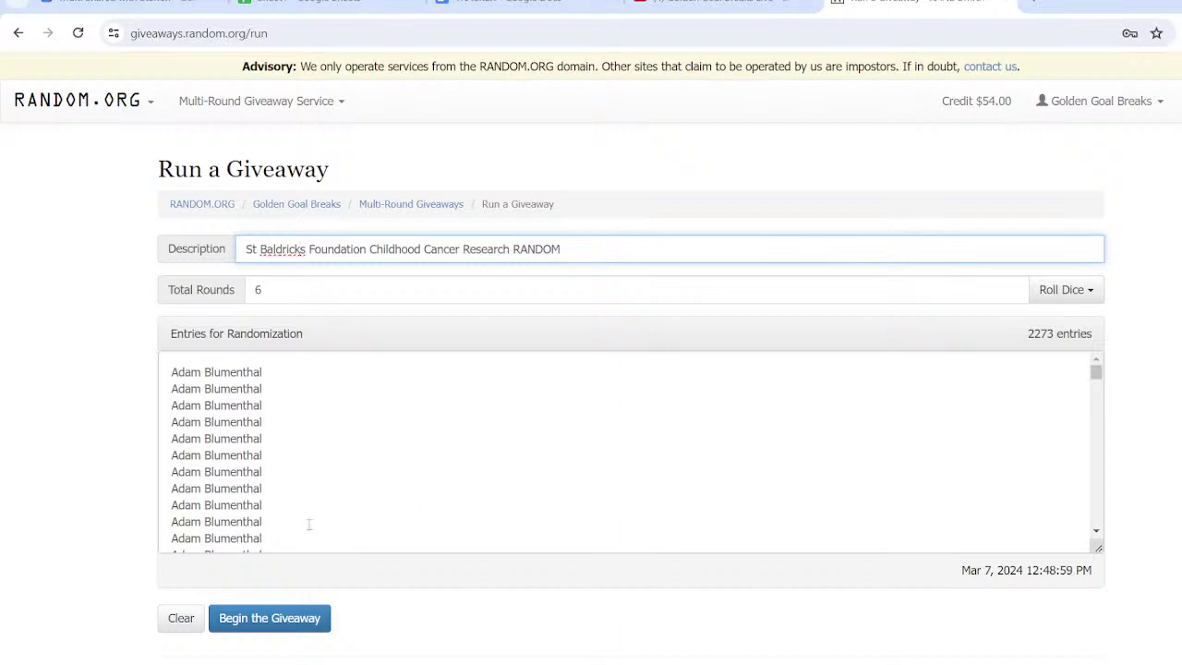
Step: Try again to begin the giveaway with the description without the apostrophe
click(257, 625)
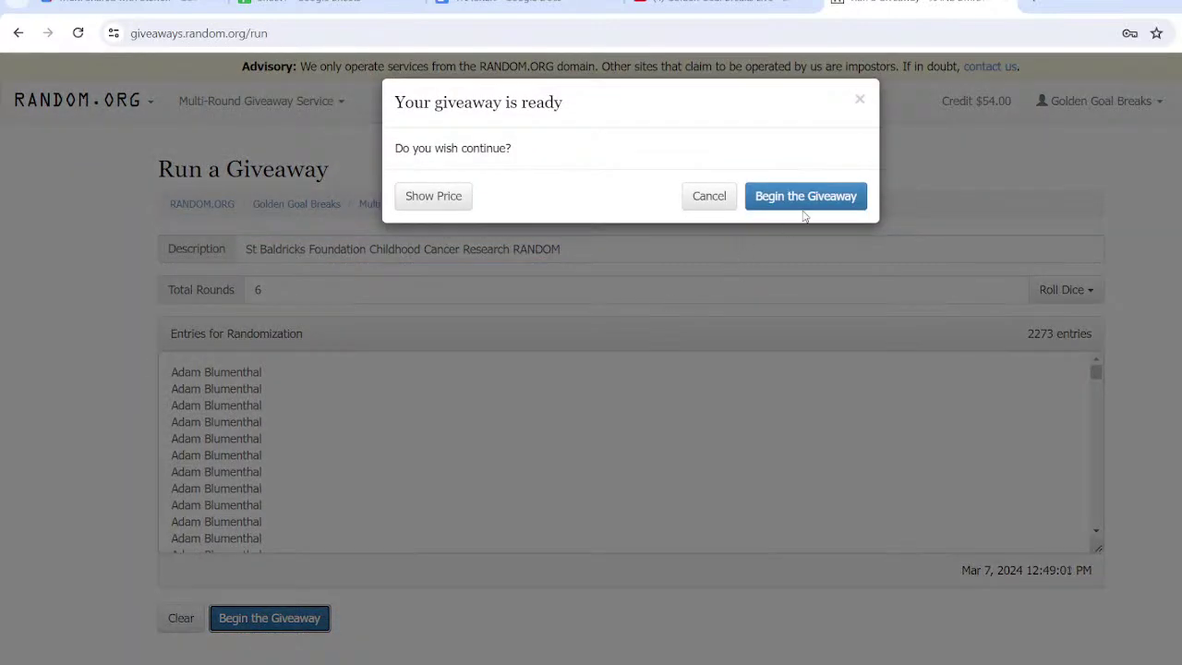
click(820, 196)
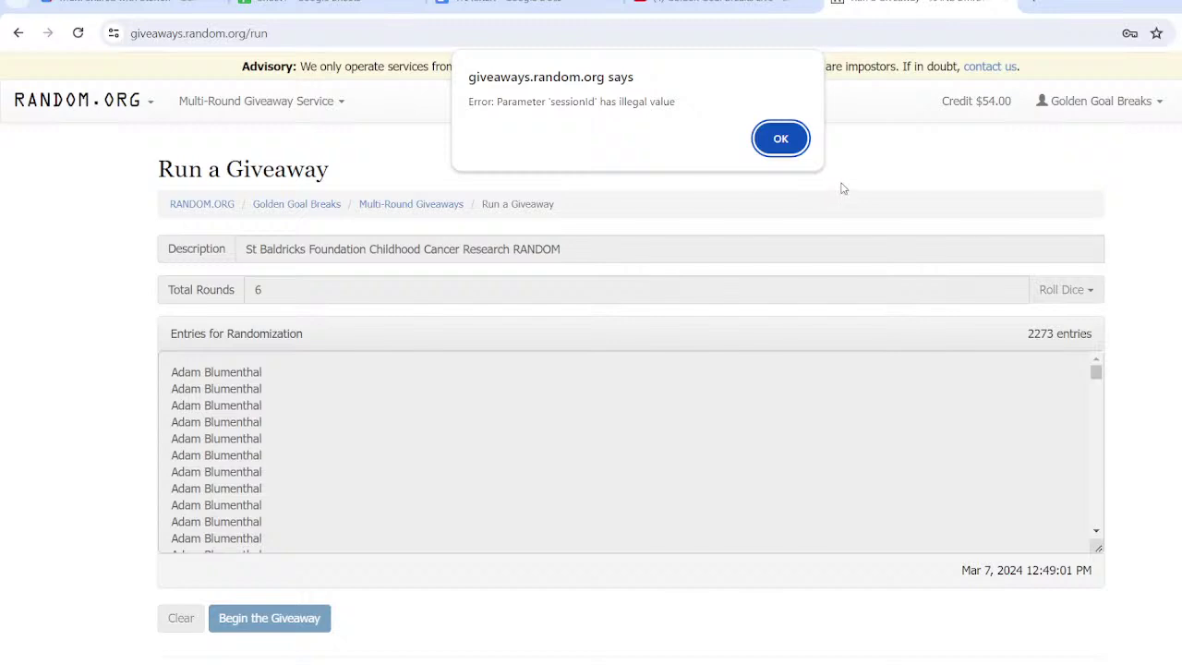
click(780, 138)
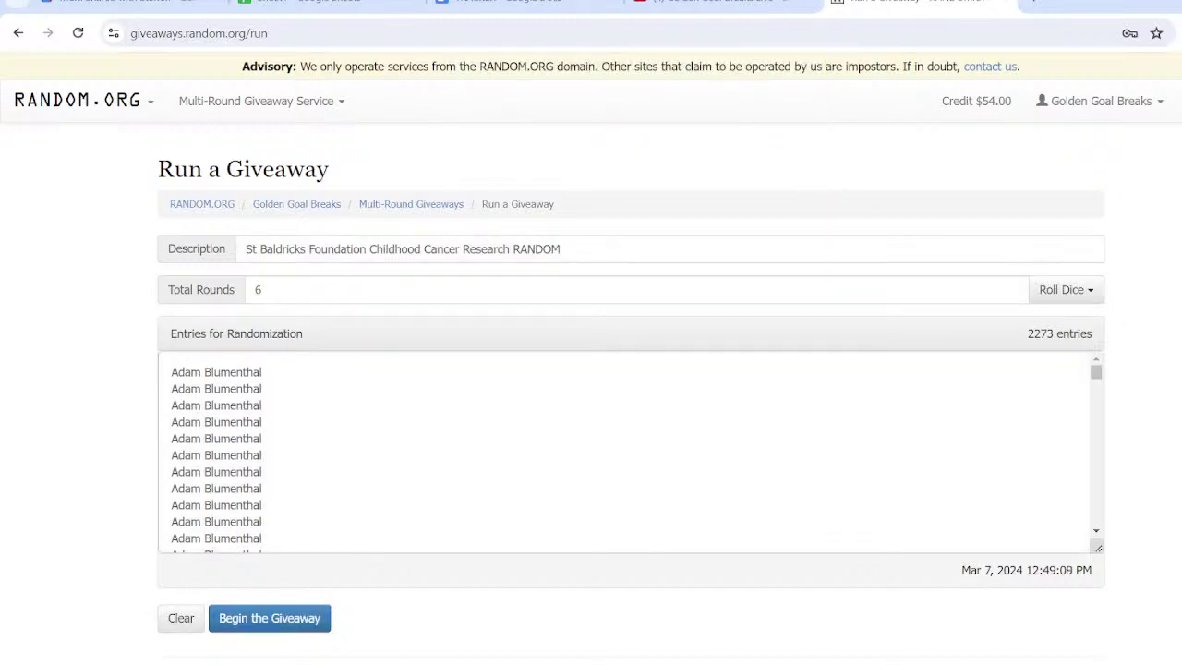
click(1096, 373)
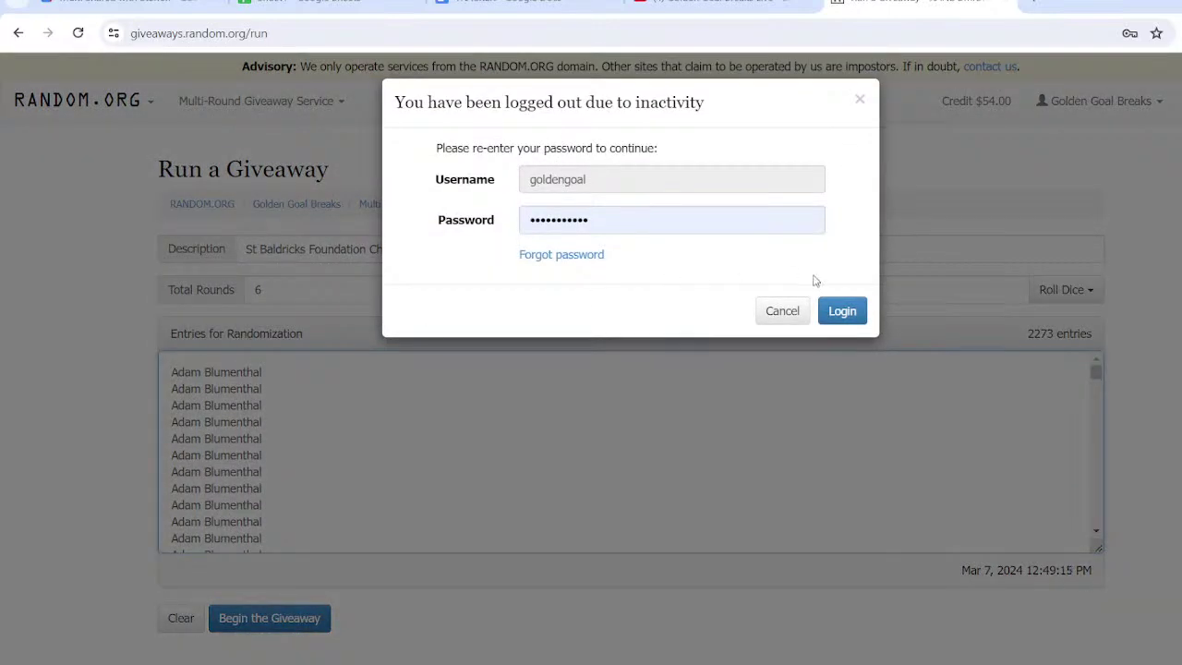
Step: Log back in to the account and paste the participant list into the giveaway's entries for randomization
click(842, 312)
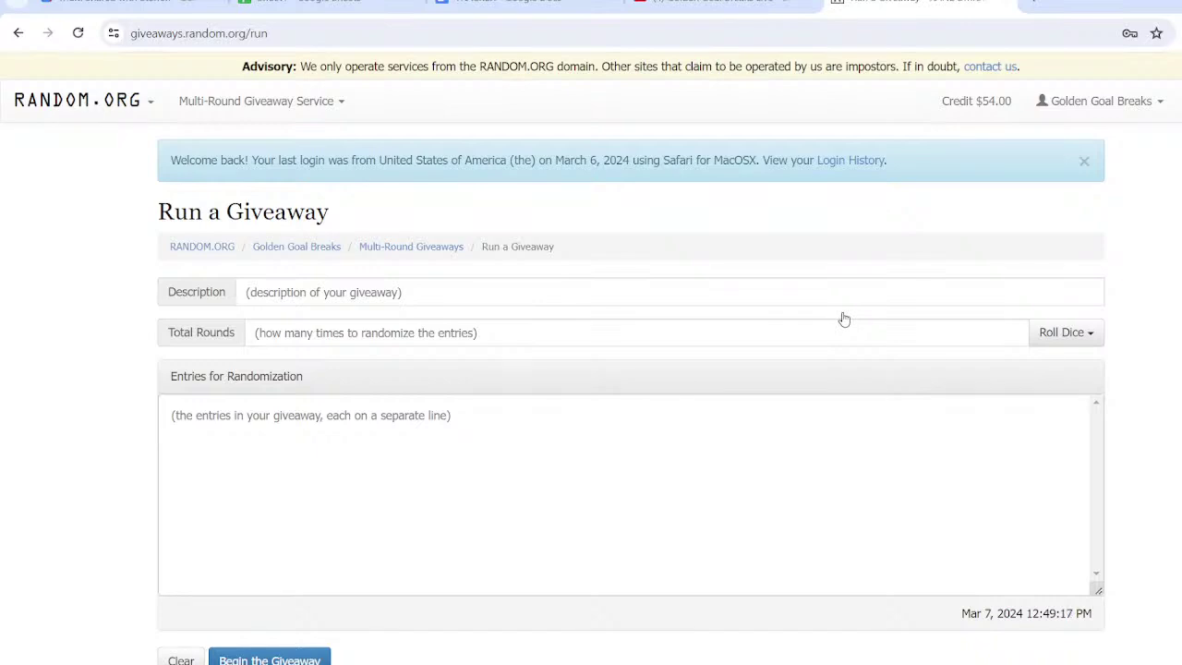
click(205, 456)
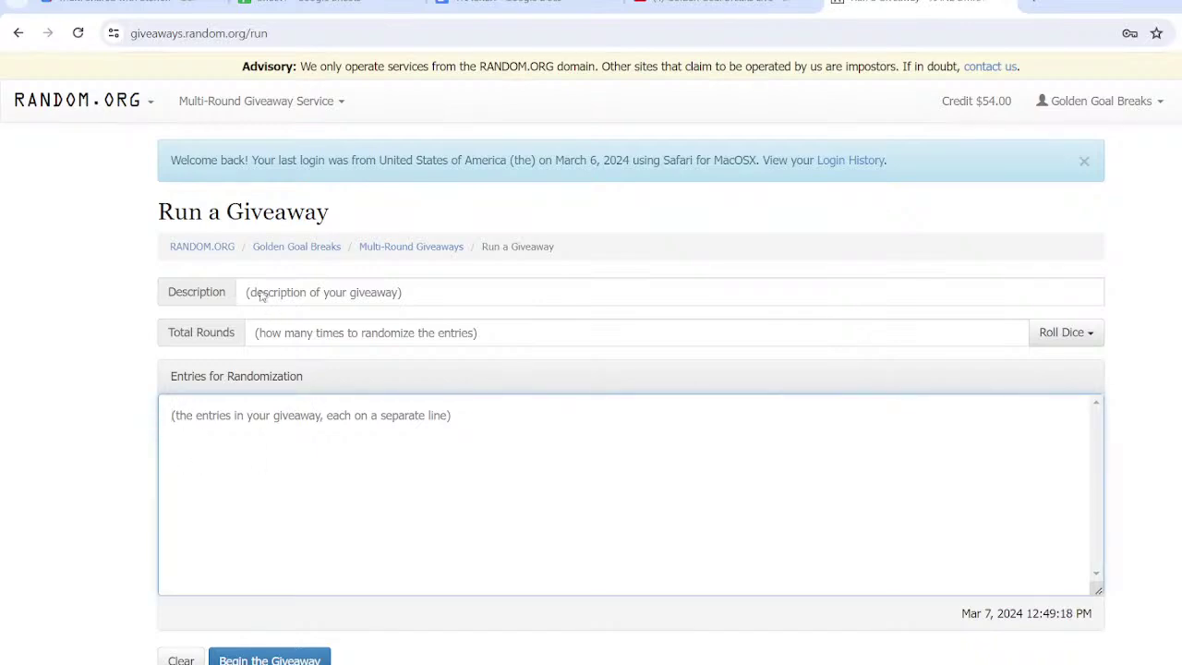
key(ctrl+v)
Step: Describe the giveaway as "St Baldricks Foundation Child Cancer Research" and set the total rounds to 6
click(296, 292)
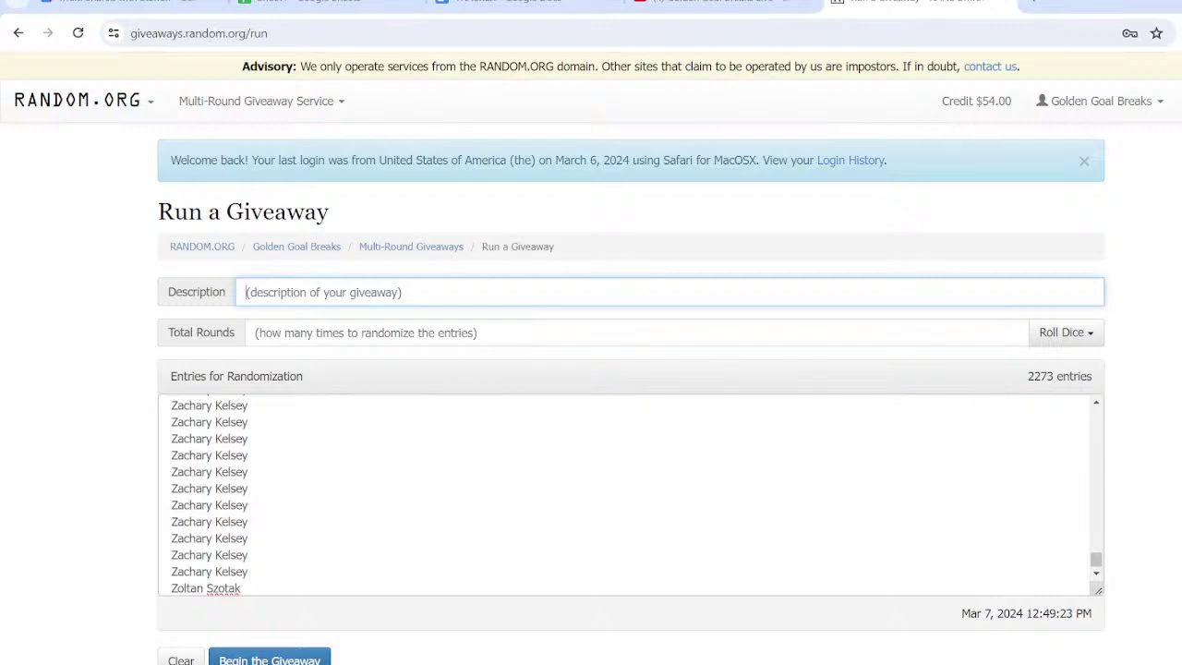
text(St Bald)
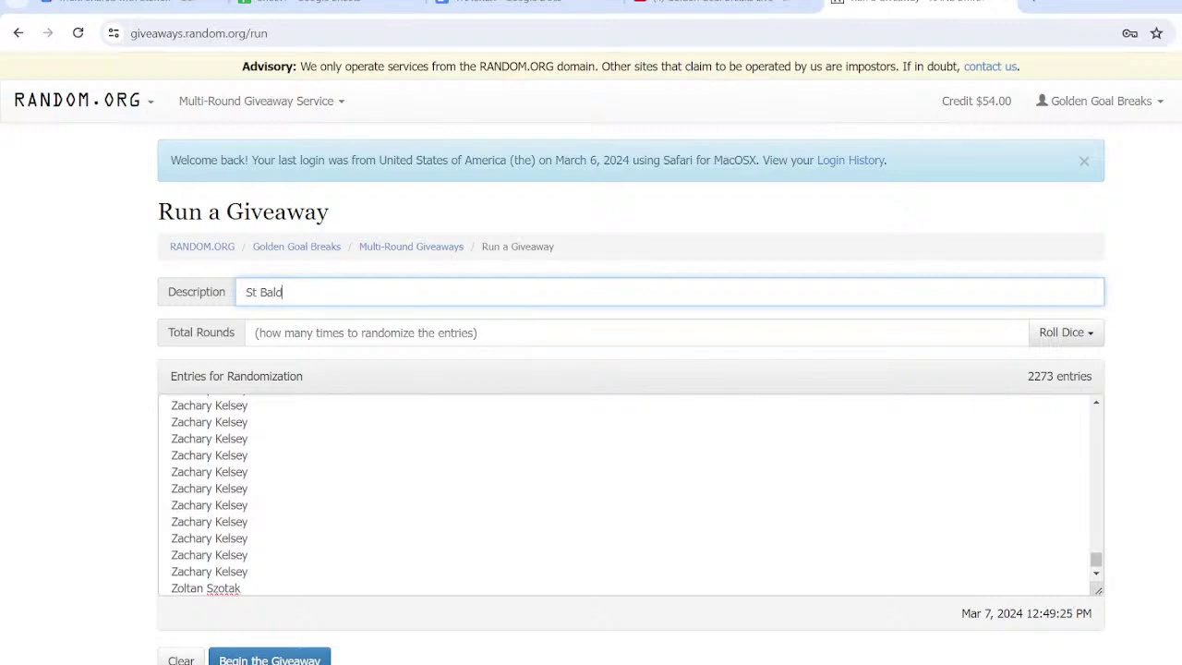
text(ricks Foundation Child)
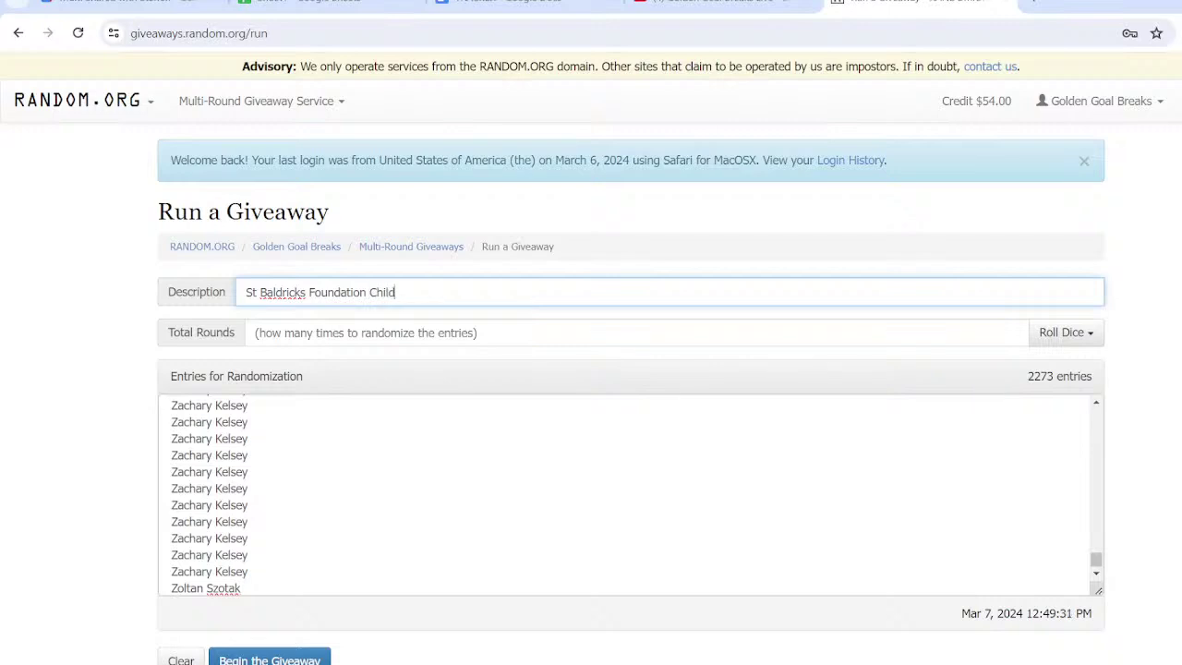
text( Cancer Research)
click(503, 329)
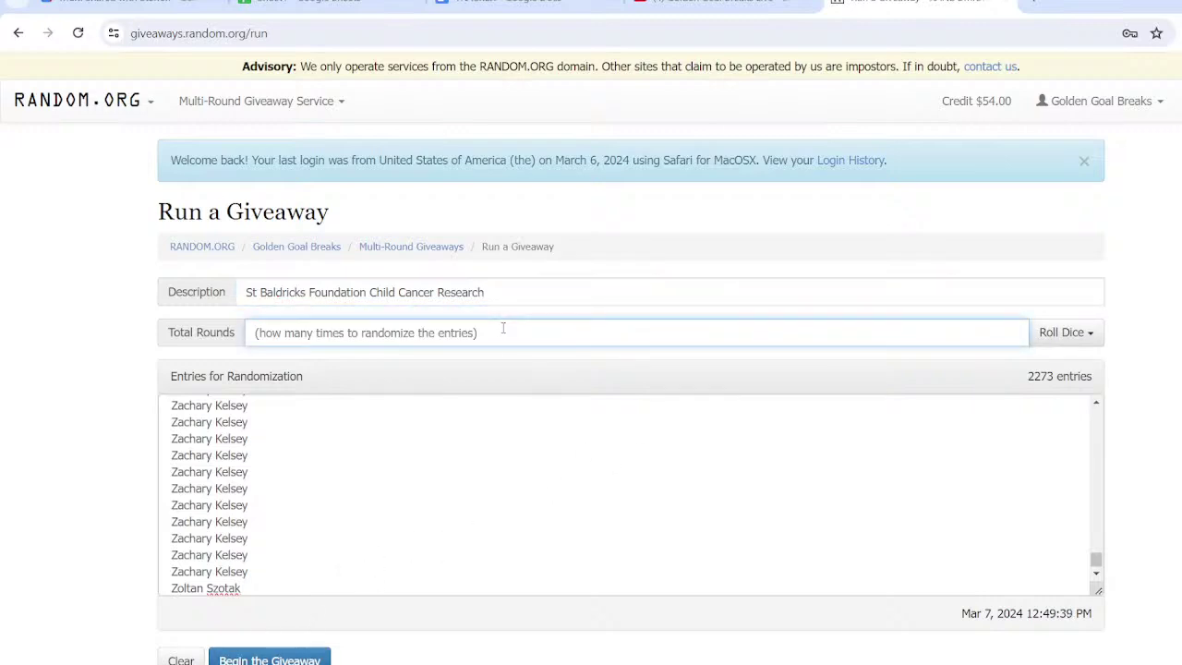
text(6)
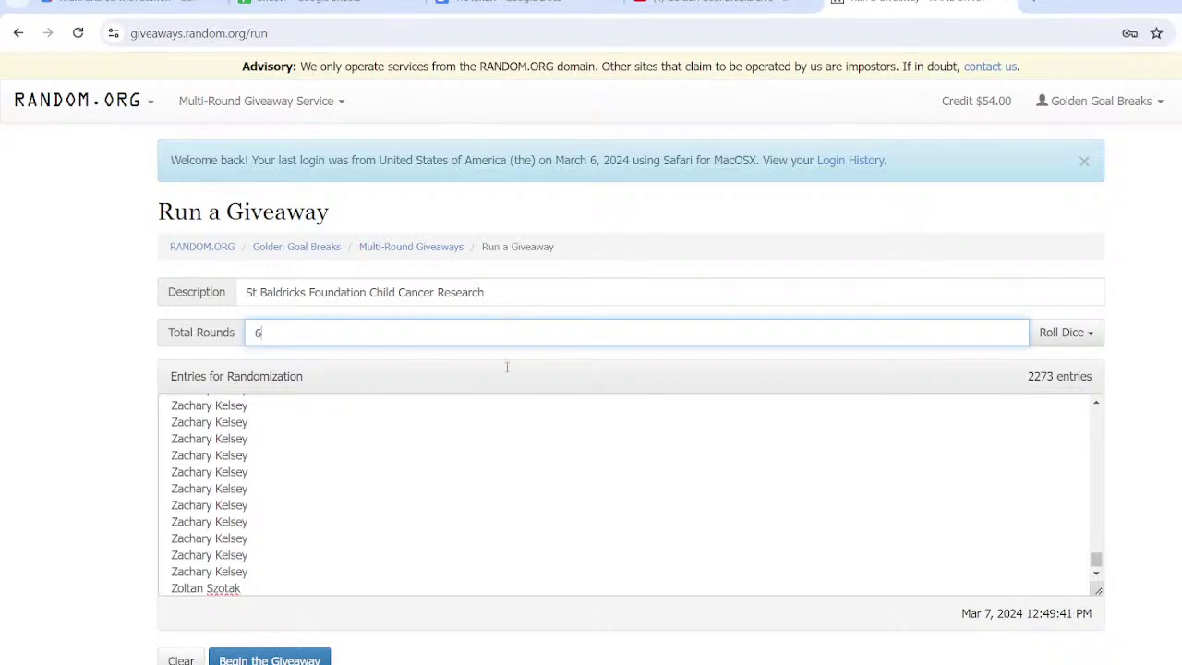
Step: Begin the giveaway, confirm that it should continue, and view the end of the first round's result list
click(525, 646)
scroll(525, 646, down, 1)
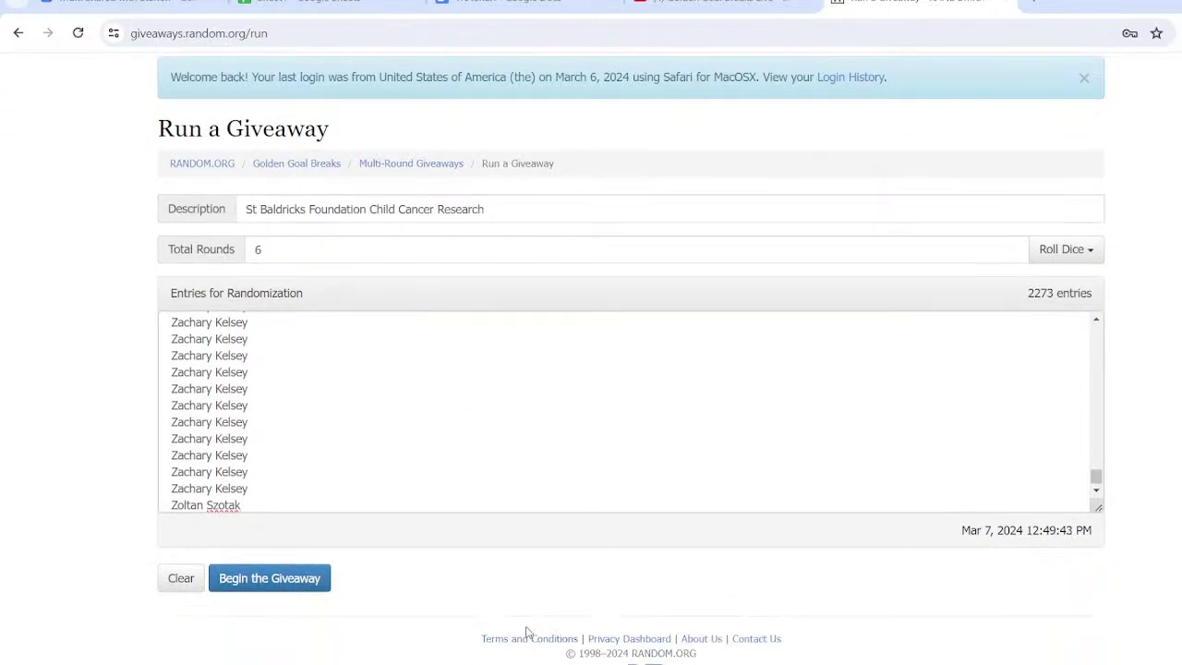
click(303, 585)
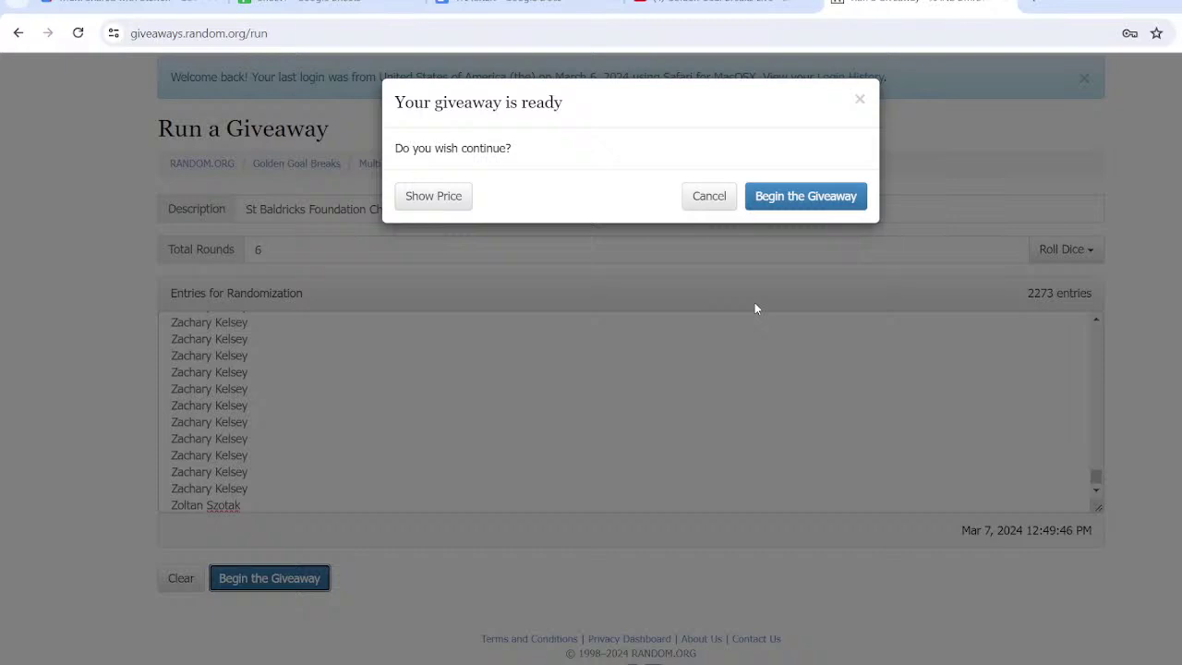
click(804, 196)
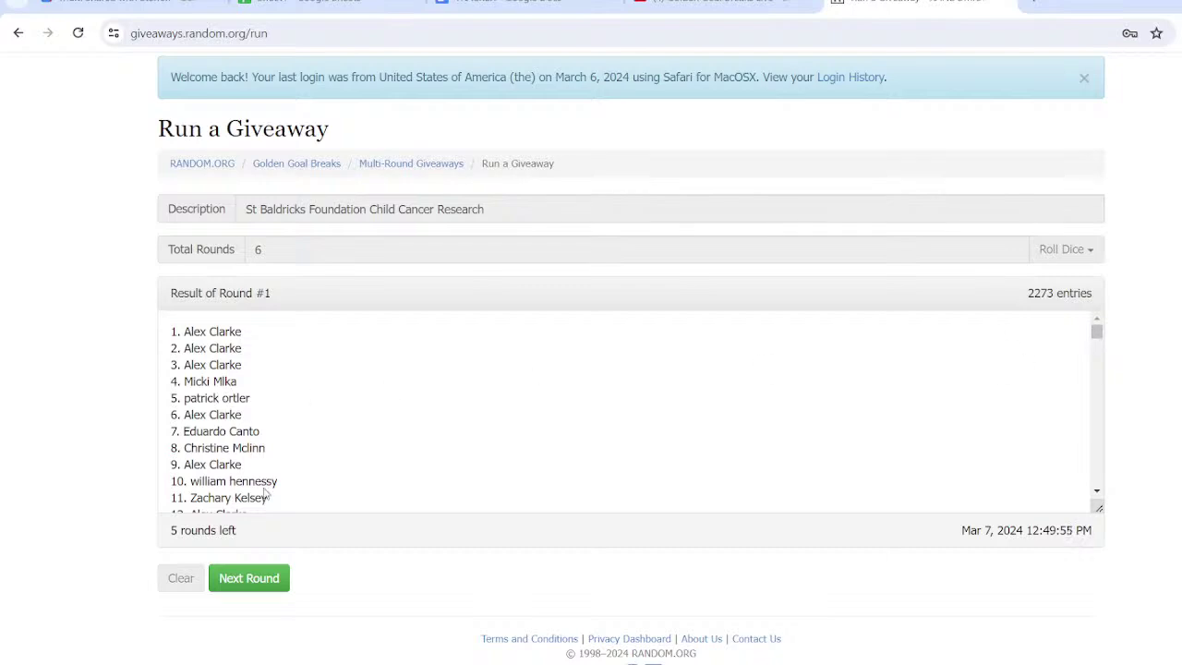
drag(1096, 332, 1098, 480)
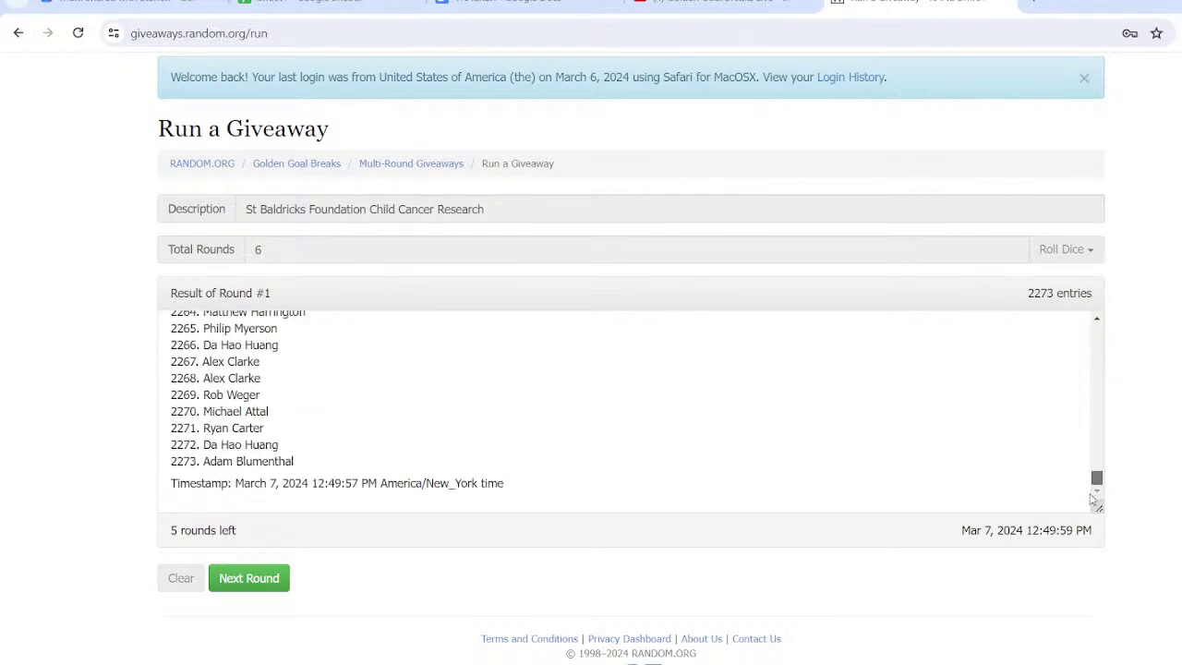
Step: Run rounds 2 to 5 of the giveaway, viewing the end of each result list, and run the final round
click(249, 581)
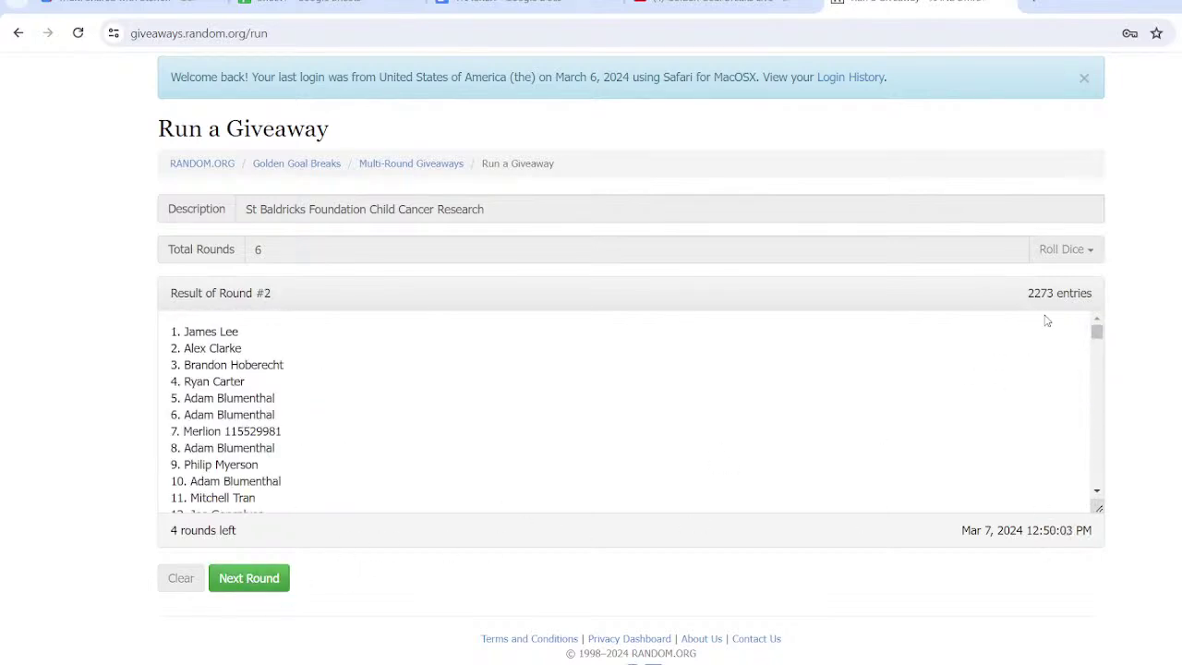
drag(1097, 338, 1096, 496)
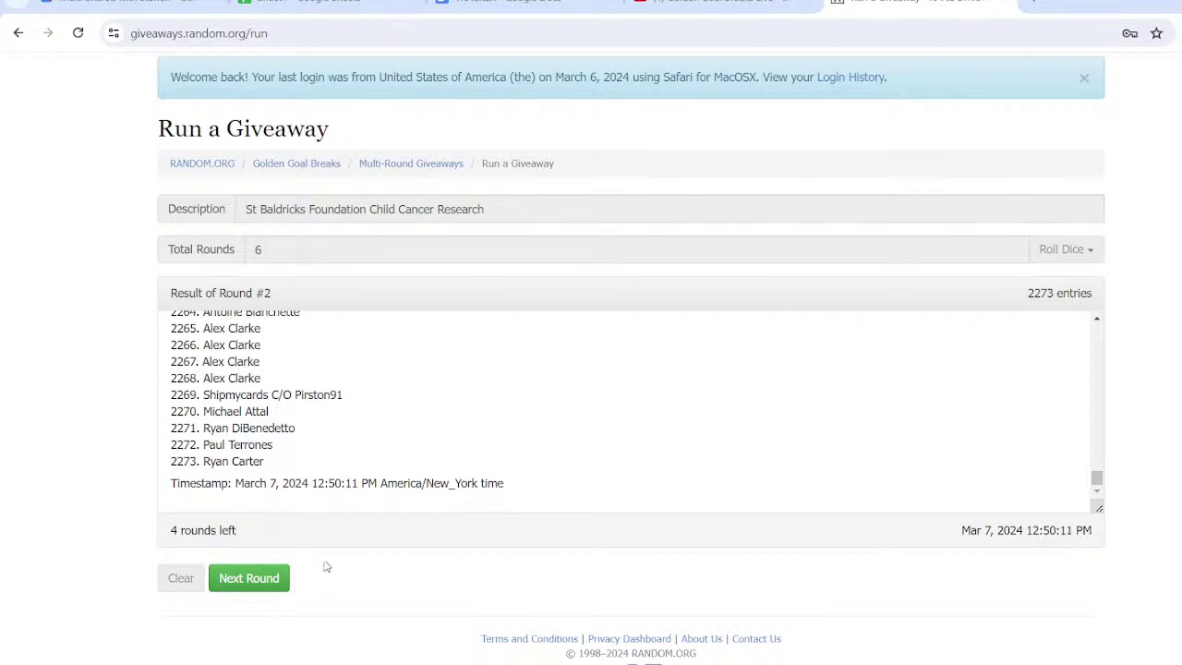
click(255, 580)
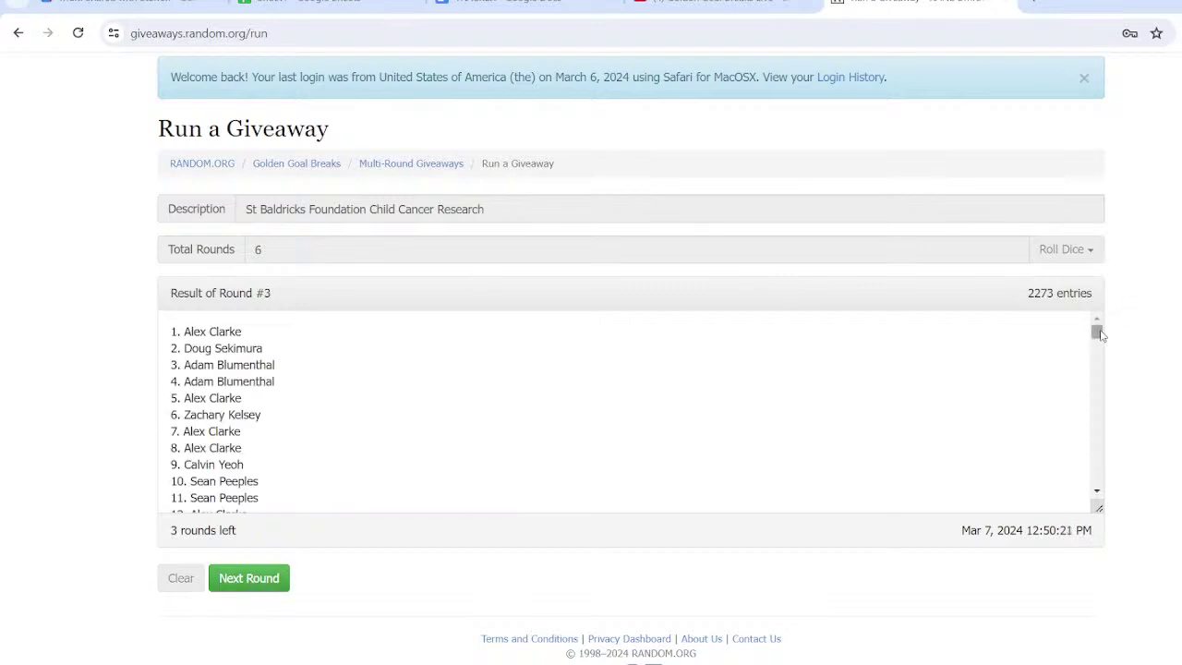
drag(1098, 333, 1098, 507)
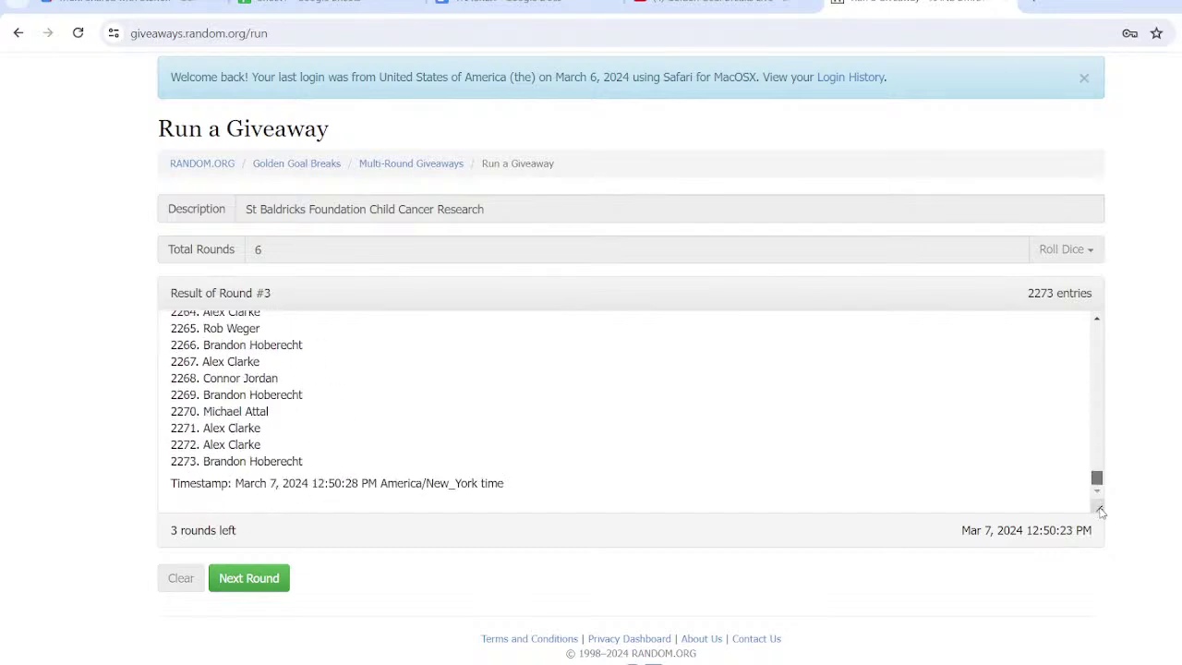
click(259, 578)
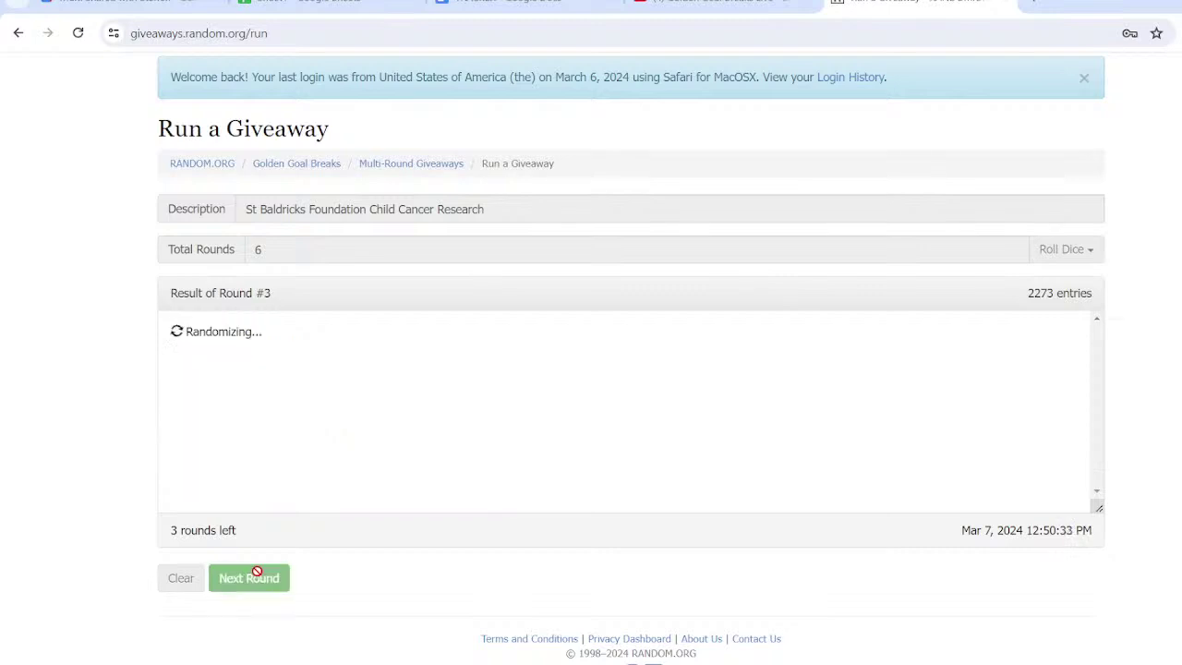
drag(1098, 333, 1076, 497)
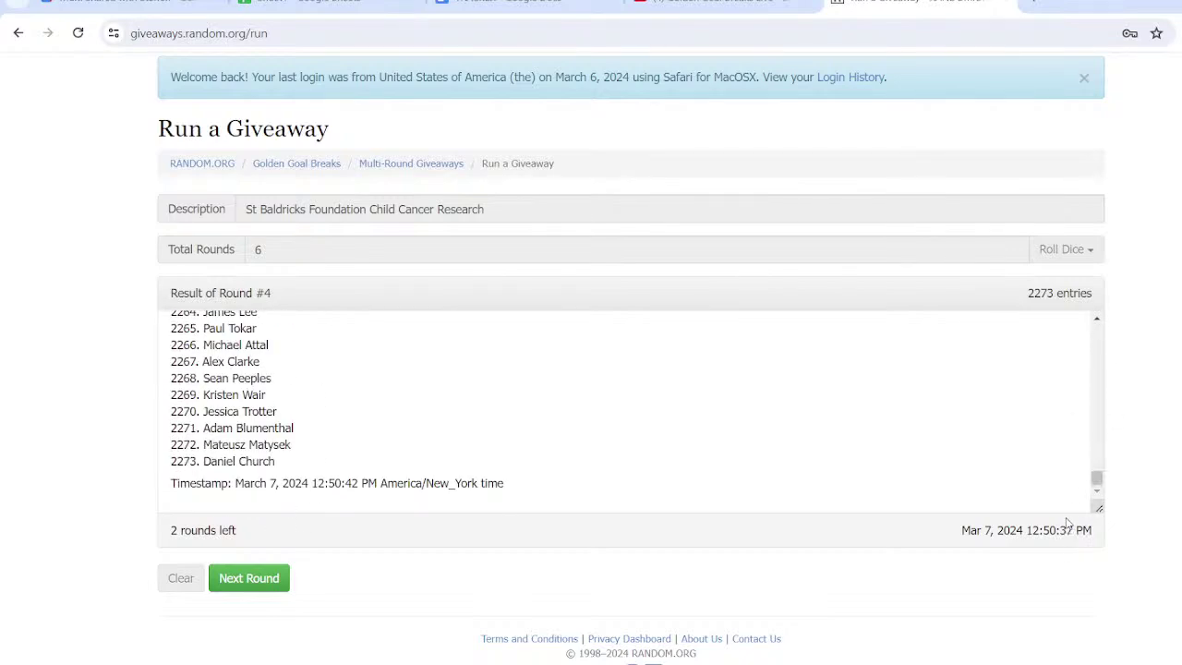
click(257, 581)
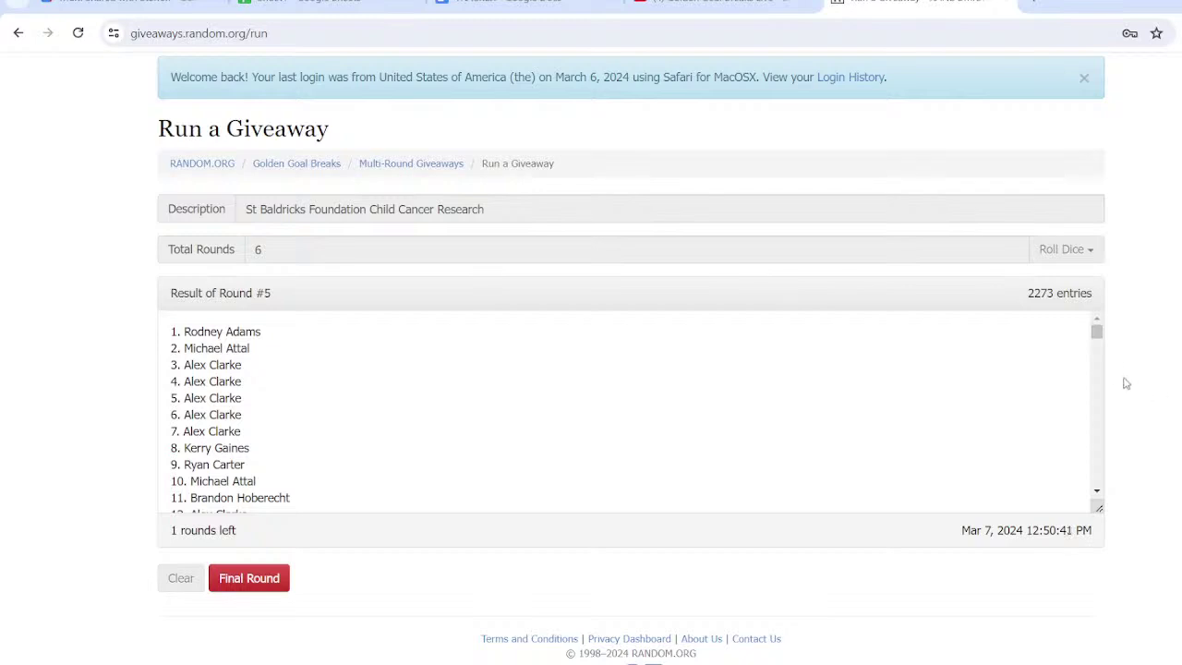
drag(1096, 333, 1099, 487)
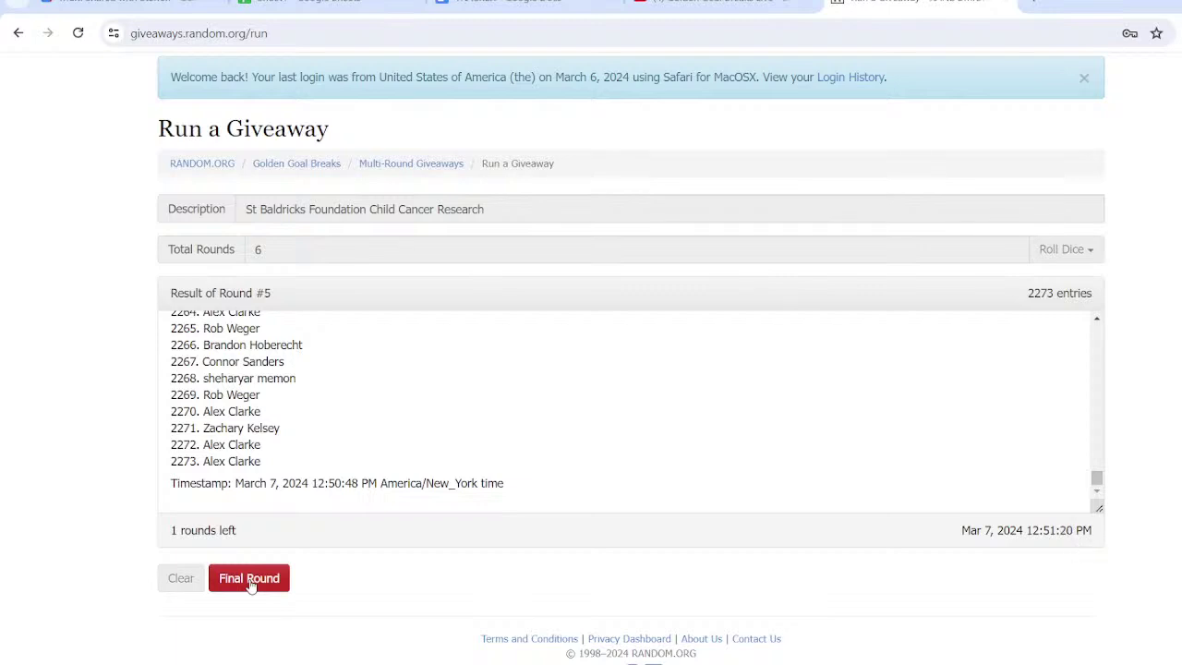
click(251, 582)
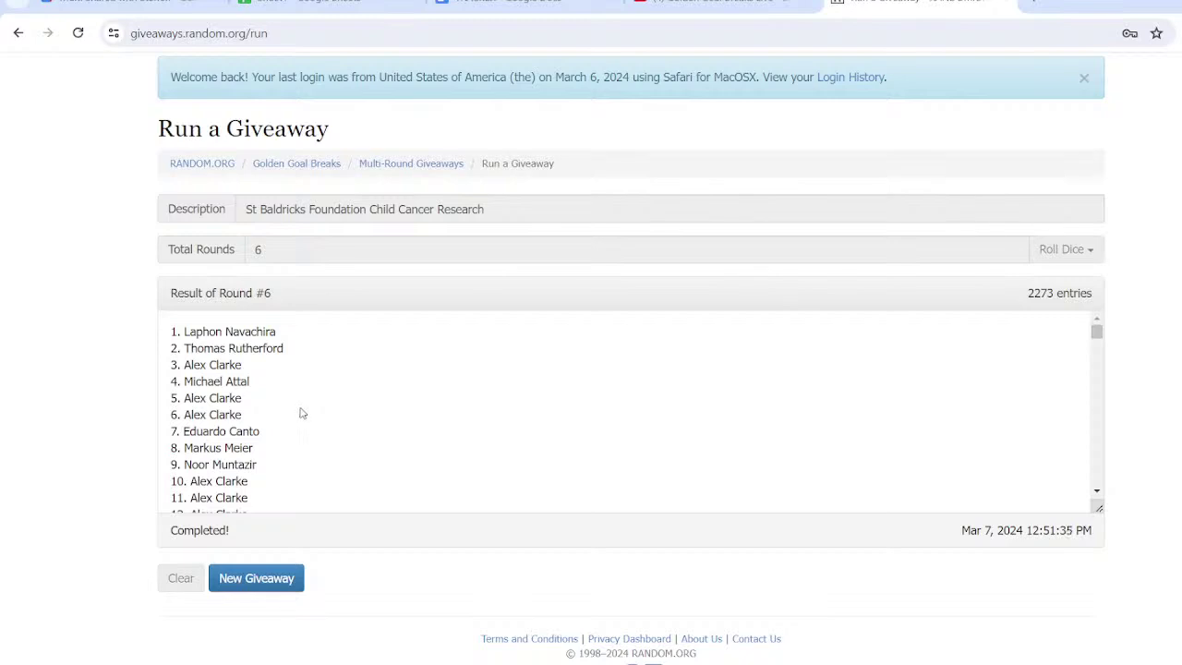
Step: Copy the first 32 ranked entries of the final round's result and view the verification code at the list's end
scroll(300, 410, down, 1)
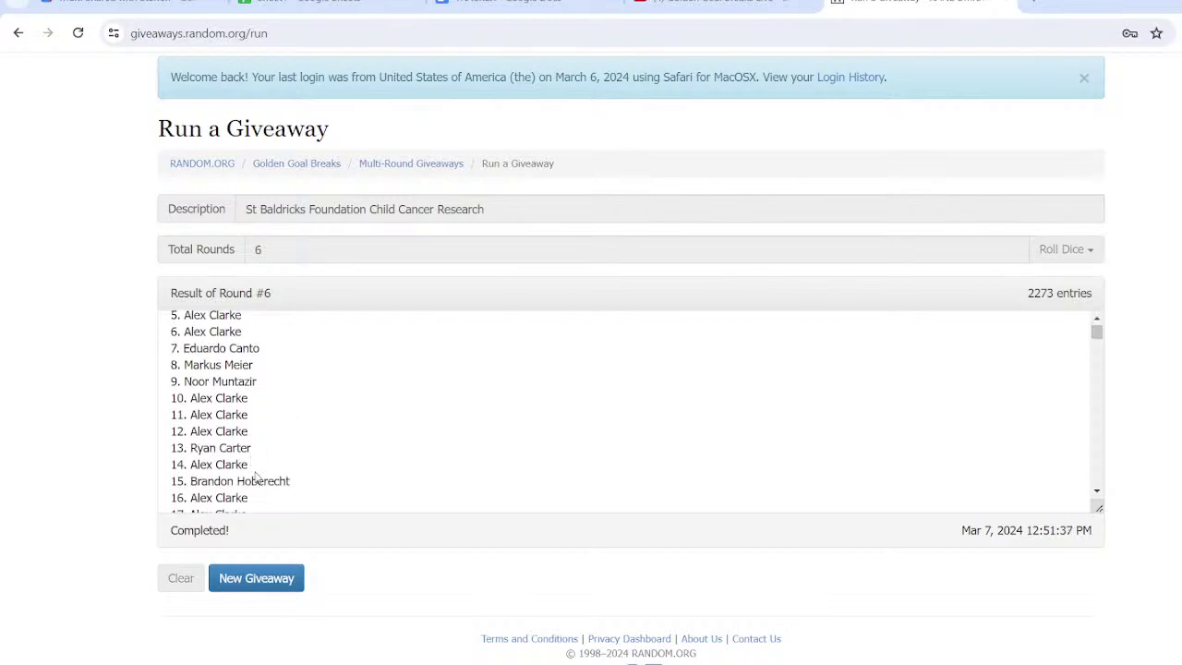
scroll(272, 503, down, 3)
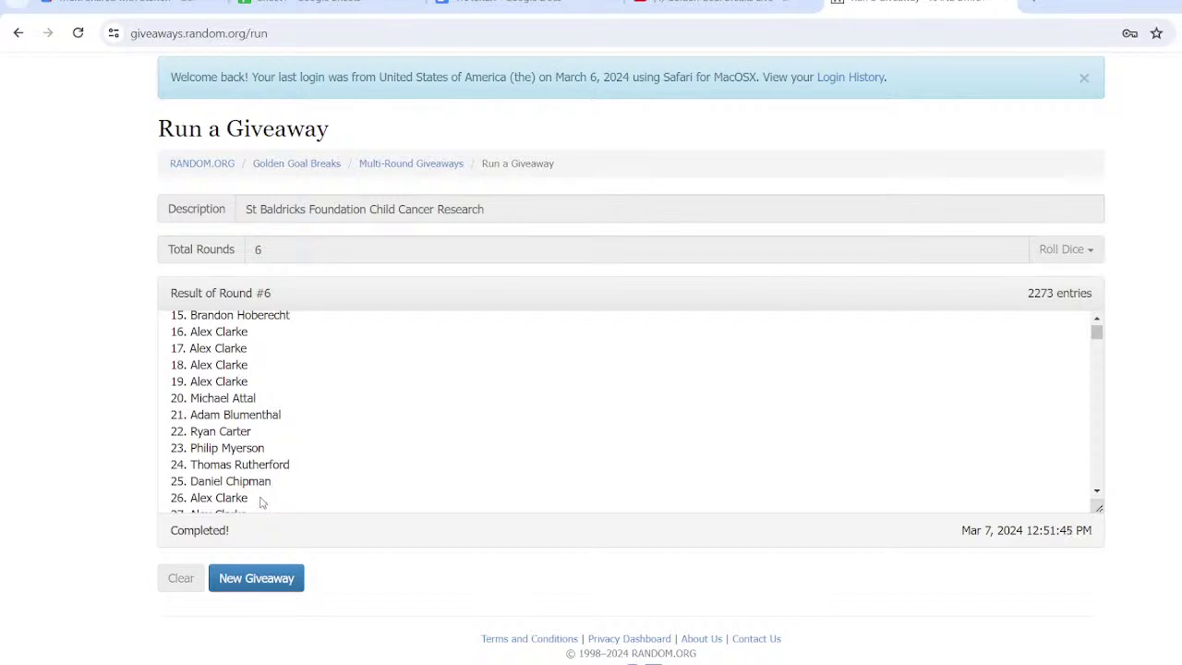
scroll(260, 501, down, 1)
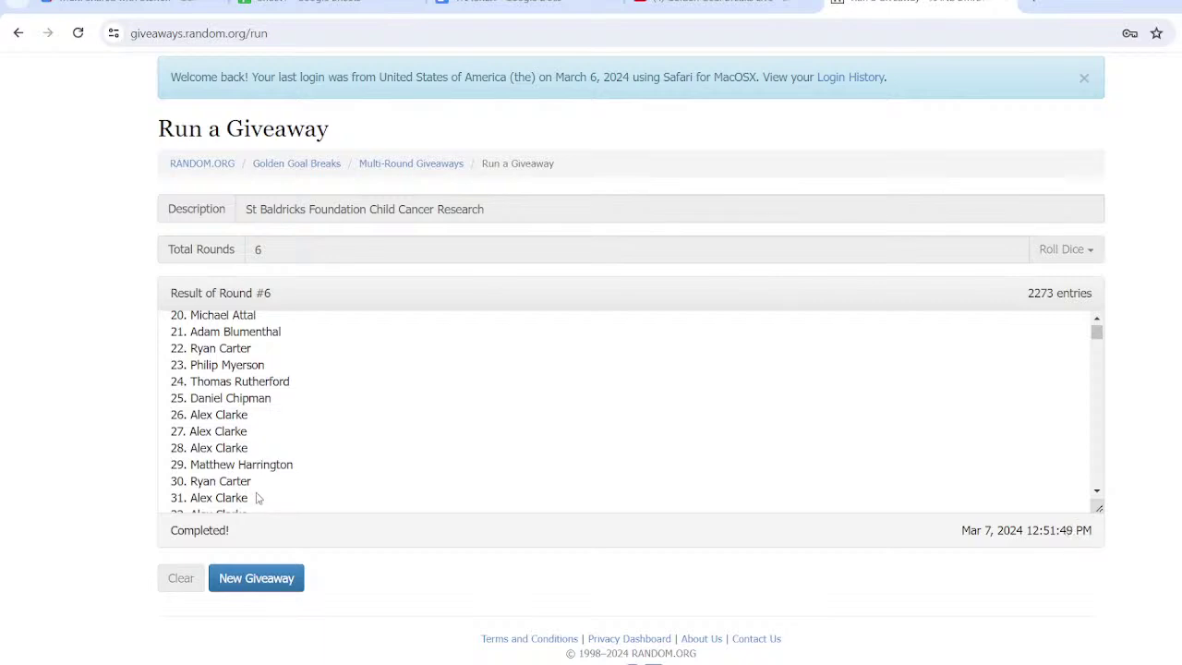
scroll(268, 454, down, 1)
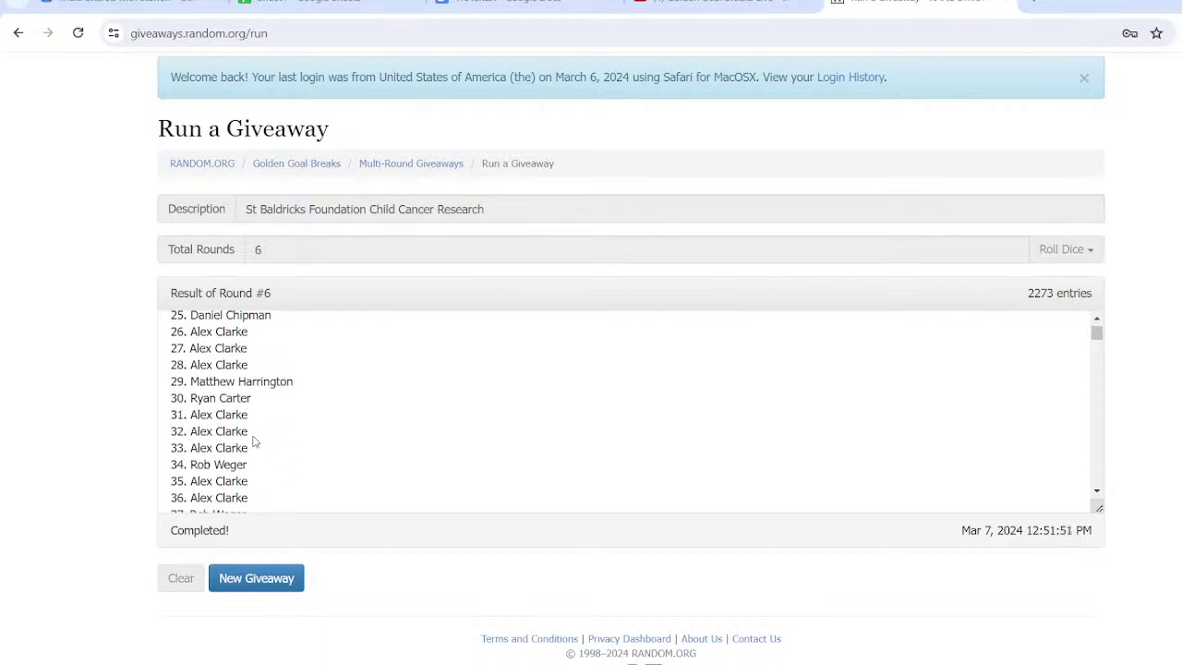
drag(255, 441, 153, 329)
key(ctrl+c)
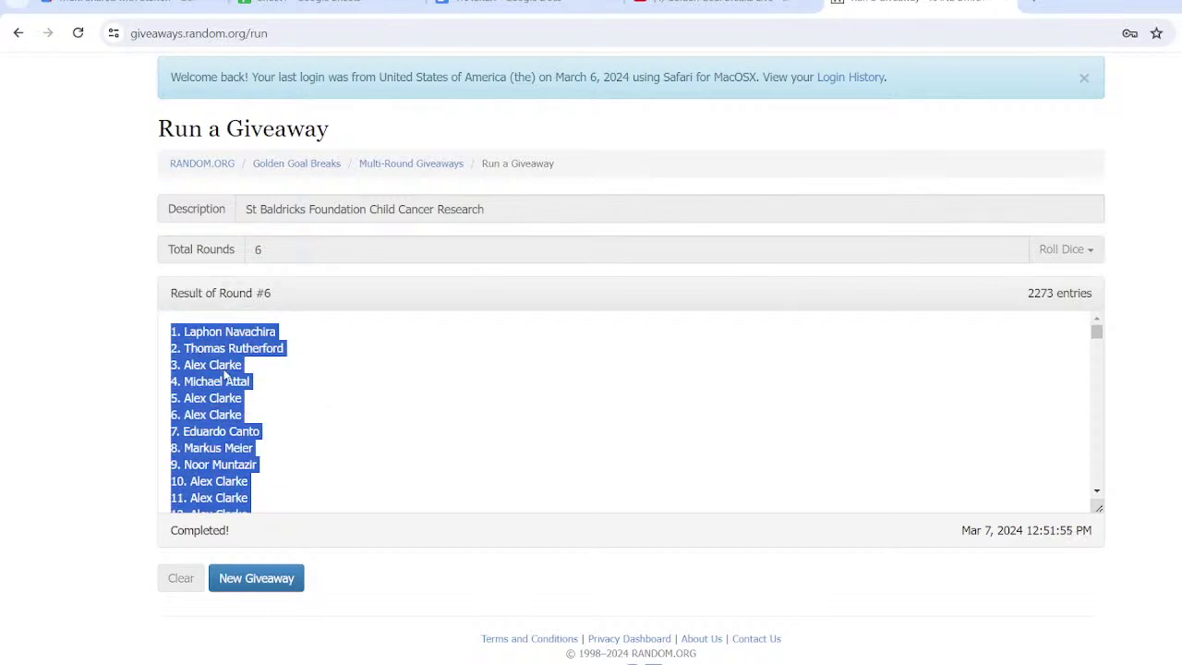
drag(1096, 338, 1102, 498)
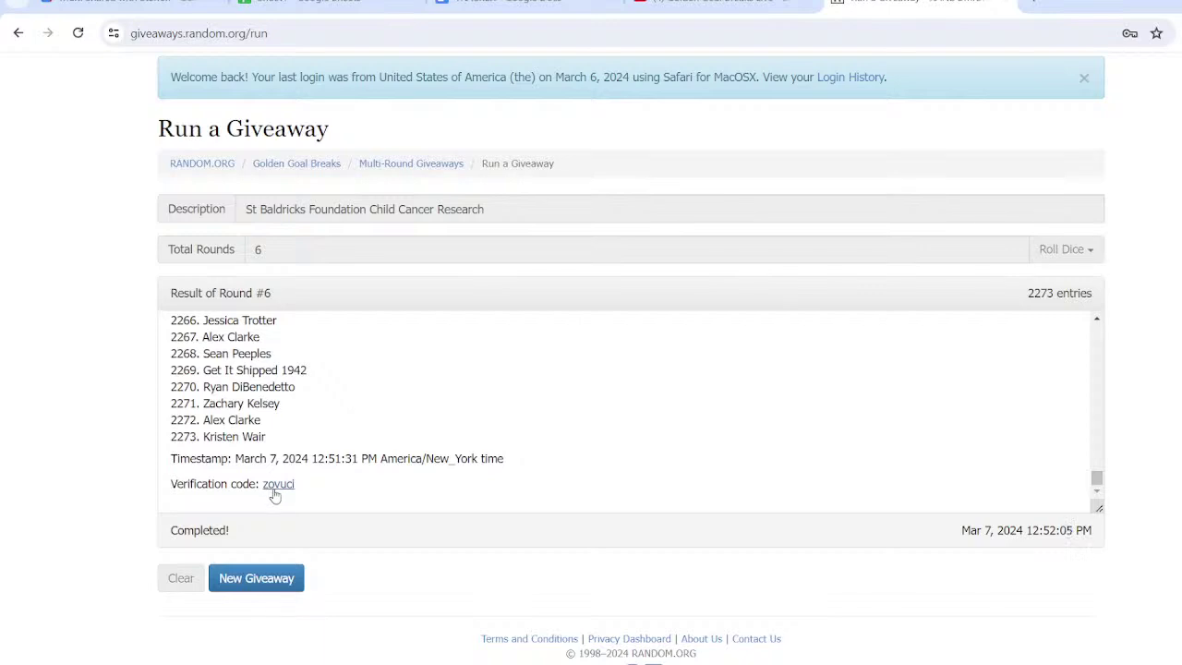
Step: Switch to the Google Sheets spreadsheet and paste the copied results on the Stef sheet from cell B1, beside the team list
click(338, 5)
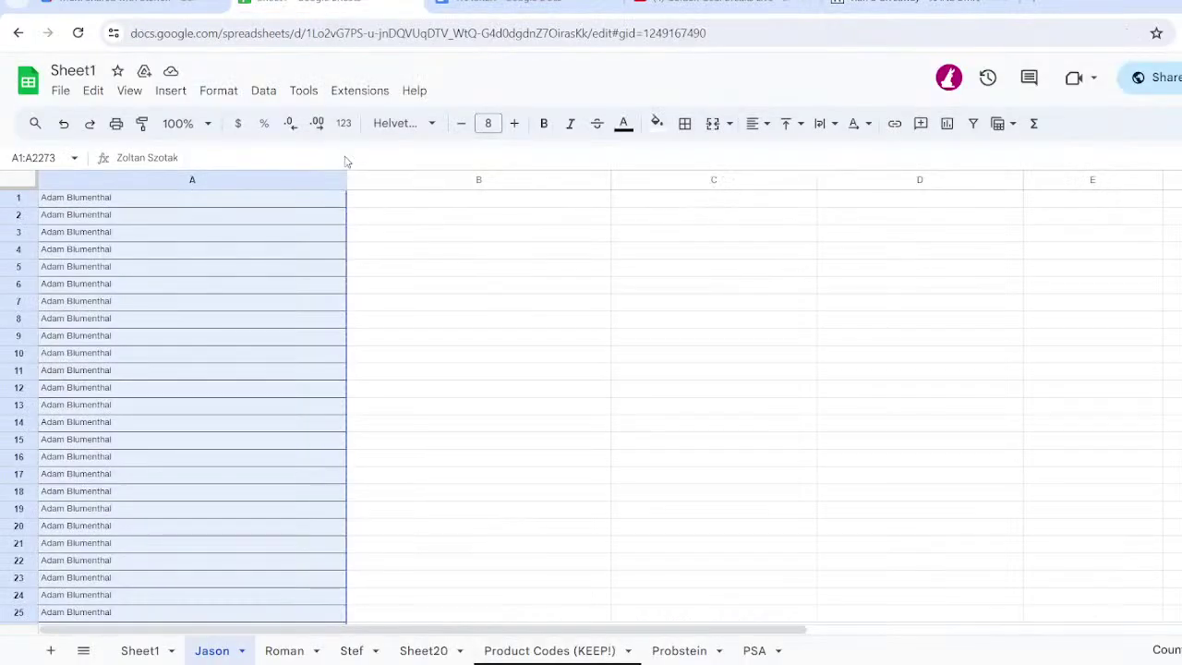
click(357, 650)
click(375, 200)
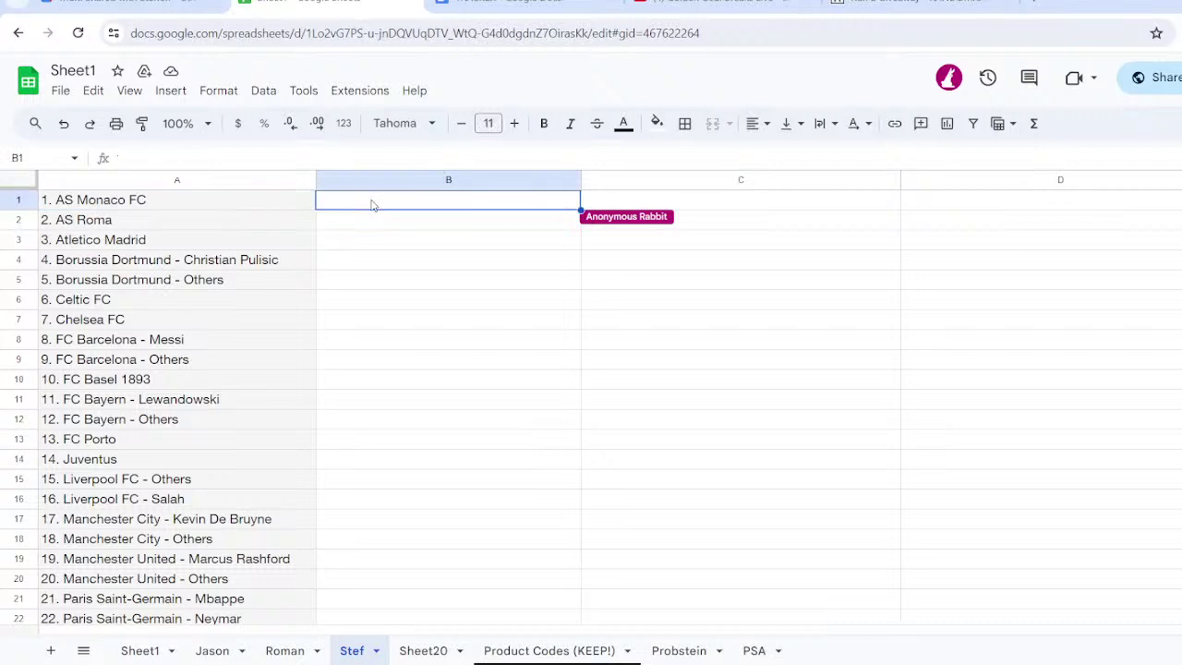
right_click(375, 200)
click(415, 192)
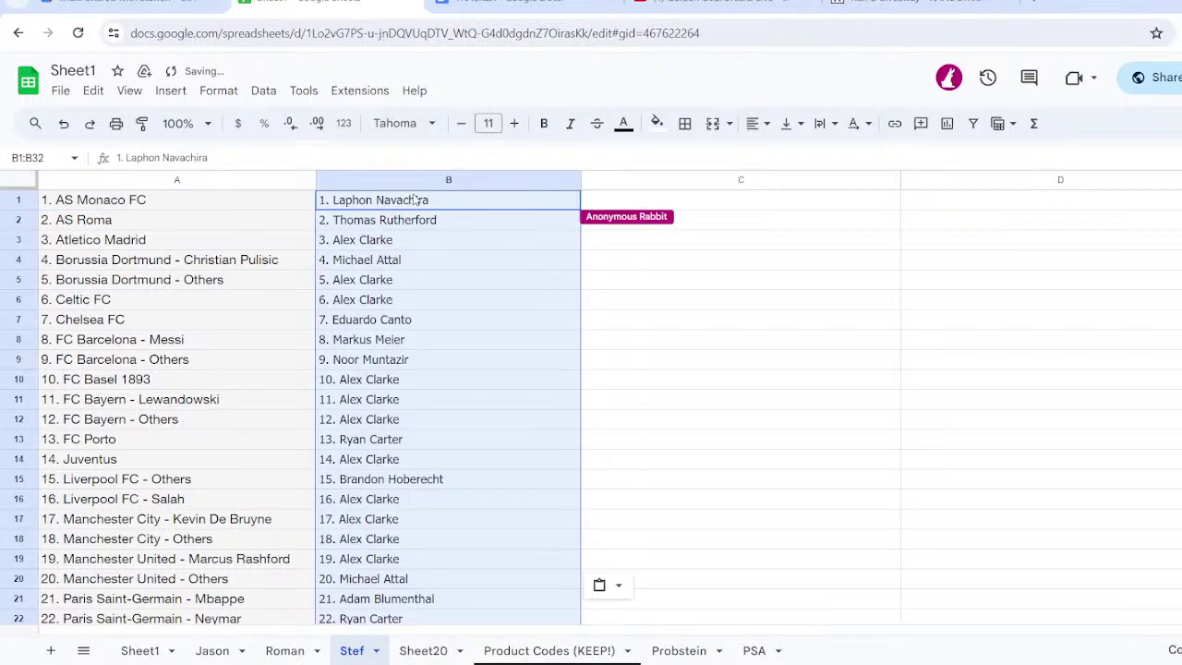
Step: Go through the Stef sheet's rows to examine which participant is paired with each of the 32 team entries
drag(360, 225, 237, 228)
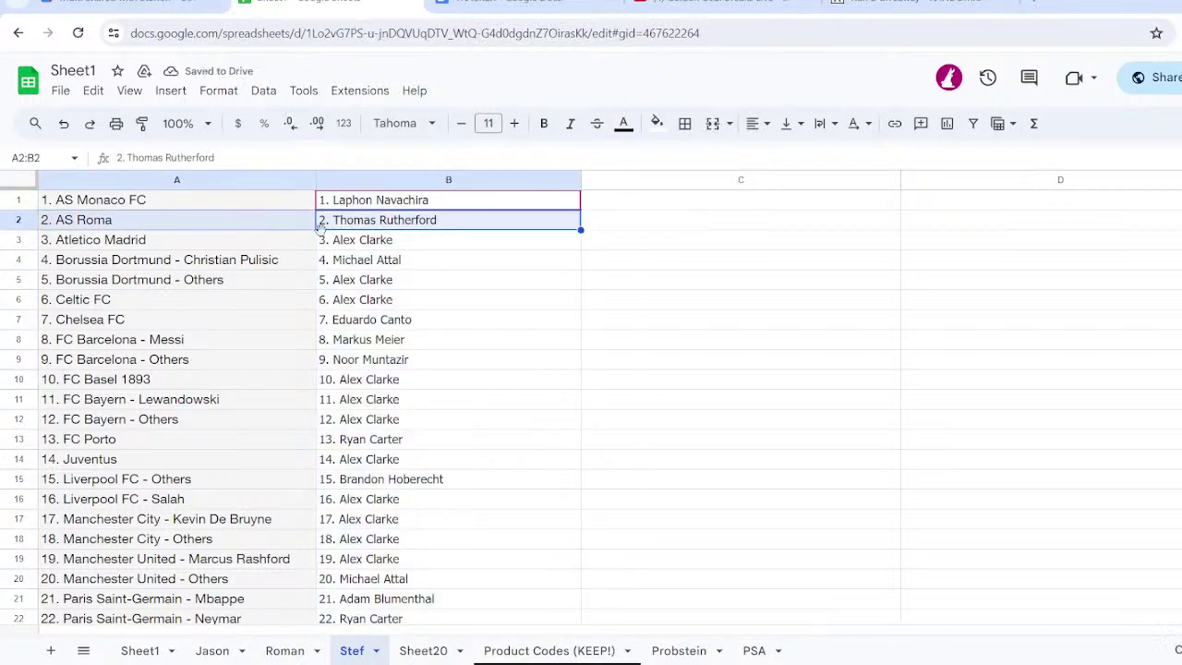
drag(343, 242, 314, 277)
click(355, 287)
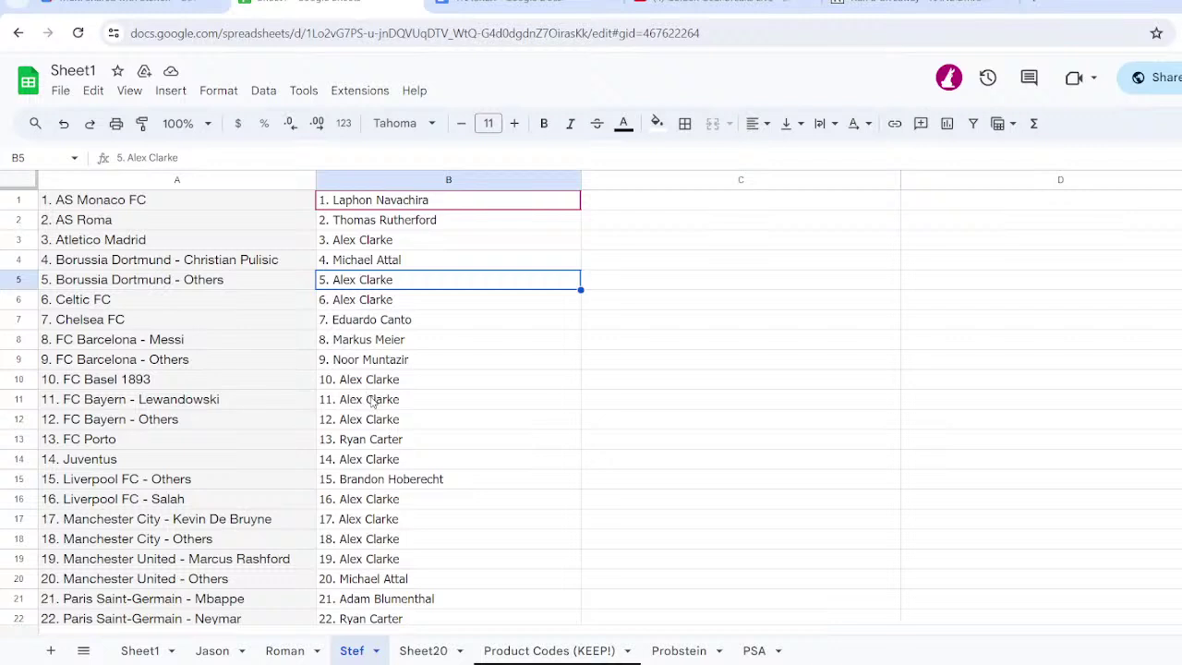
click(371, 462)
click(382, 478)
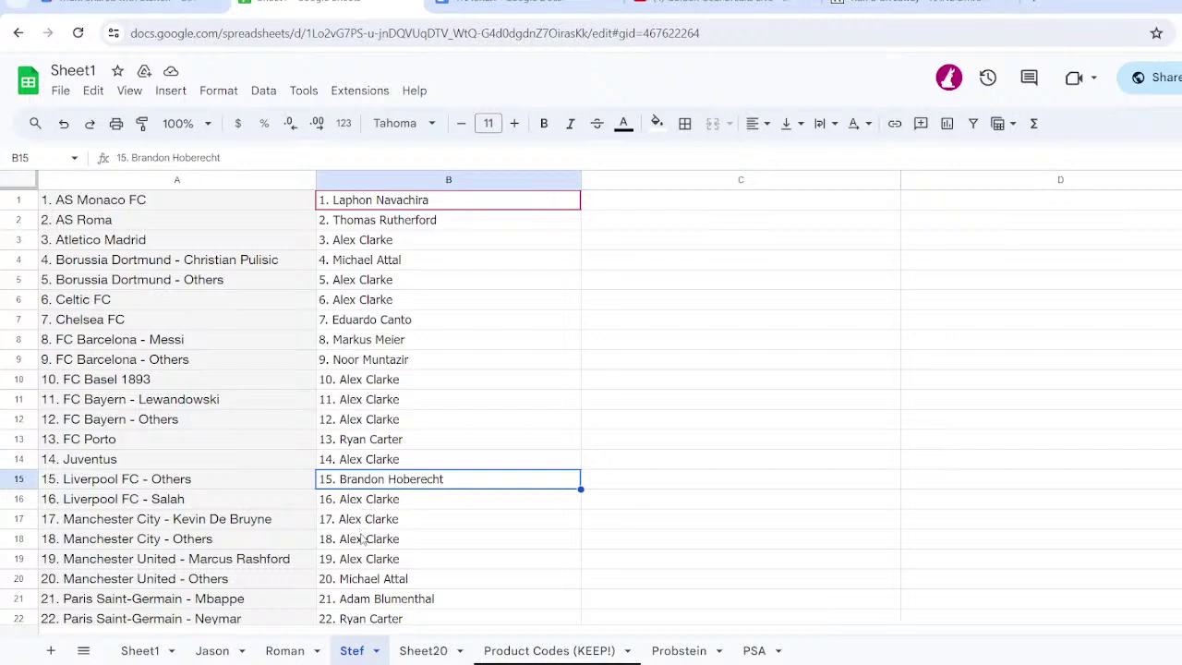
click(371, 598)
scroll(416, 526, down, 3)
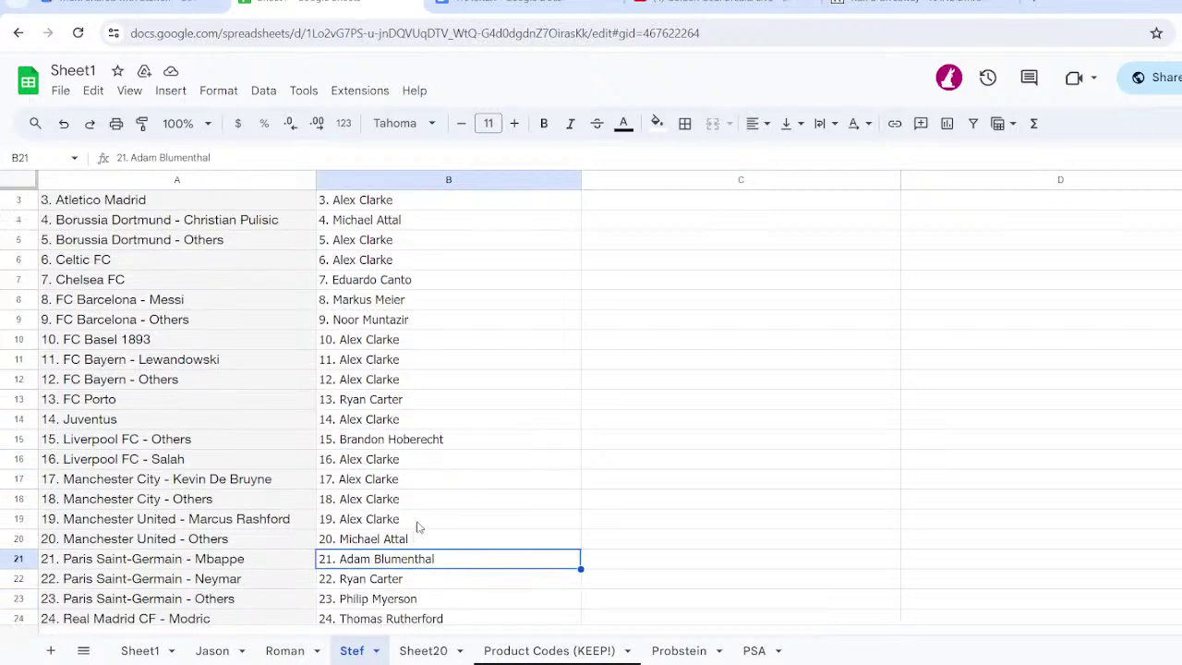
scroll(420, 508, down, 2)
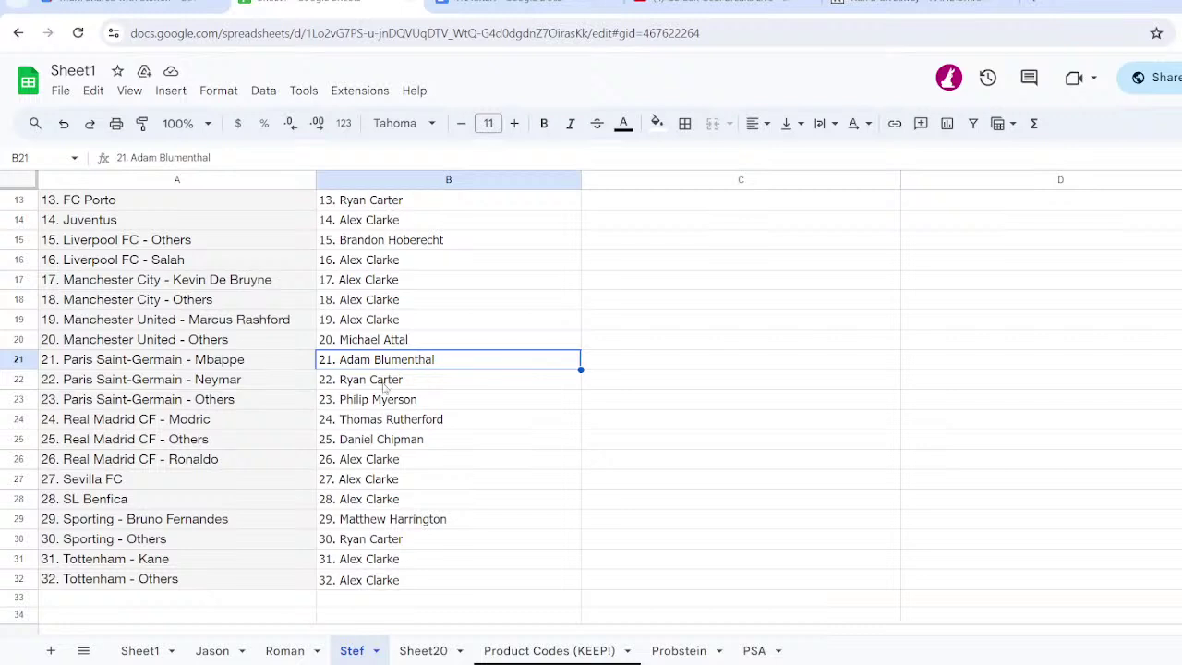